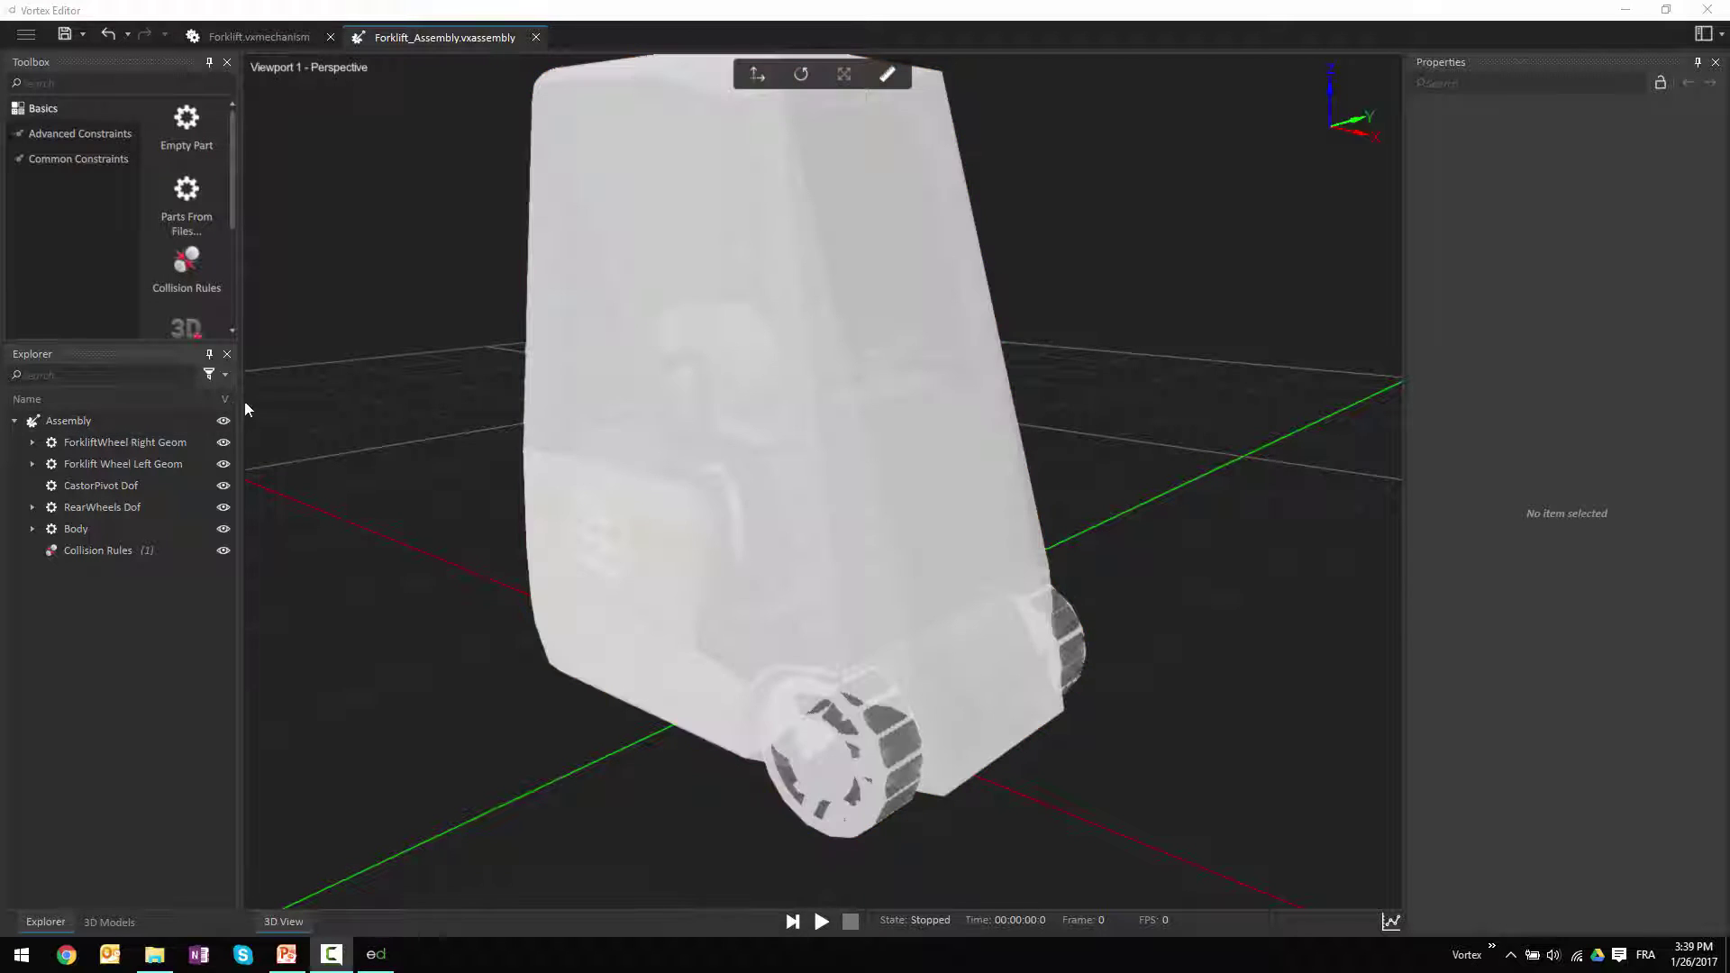
Widen the side panel and display the Common Constraints: Ball And Socket, Cylindrical, Hinge, Prismatic, Universal
{"action": "left_click_drag", "start_coordinate": [241, 403], "coordinate": [355, 408]}
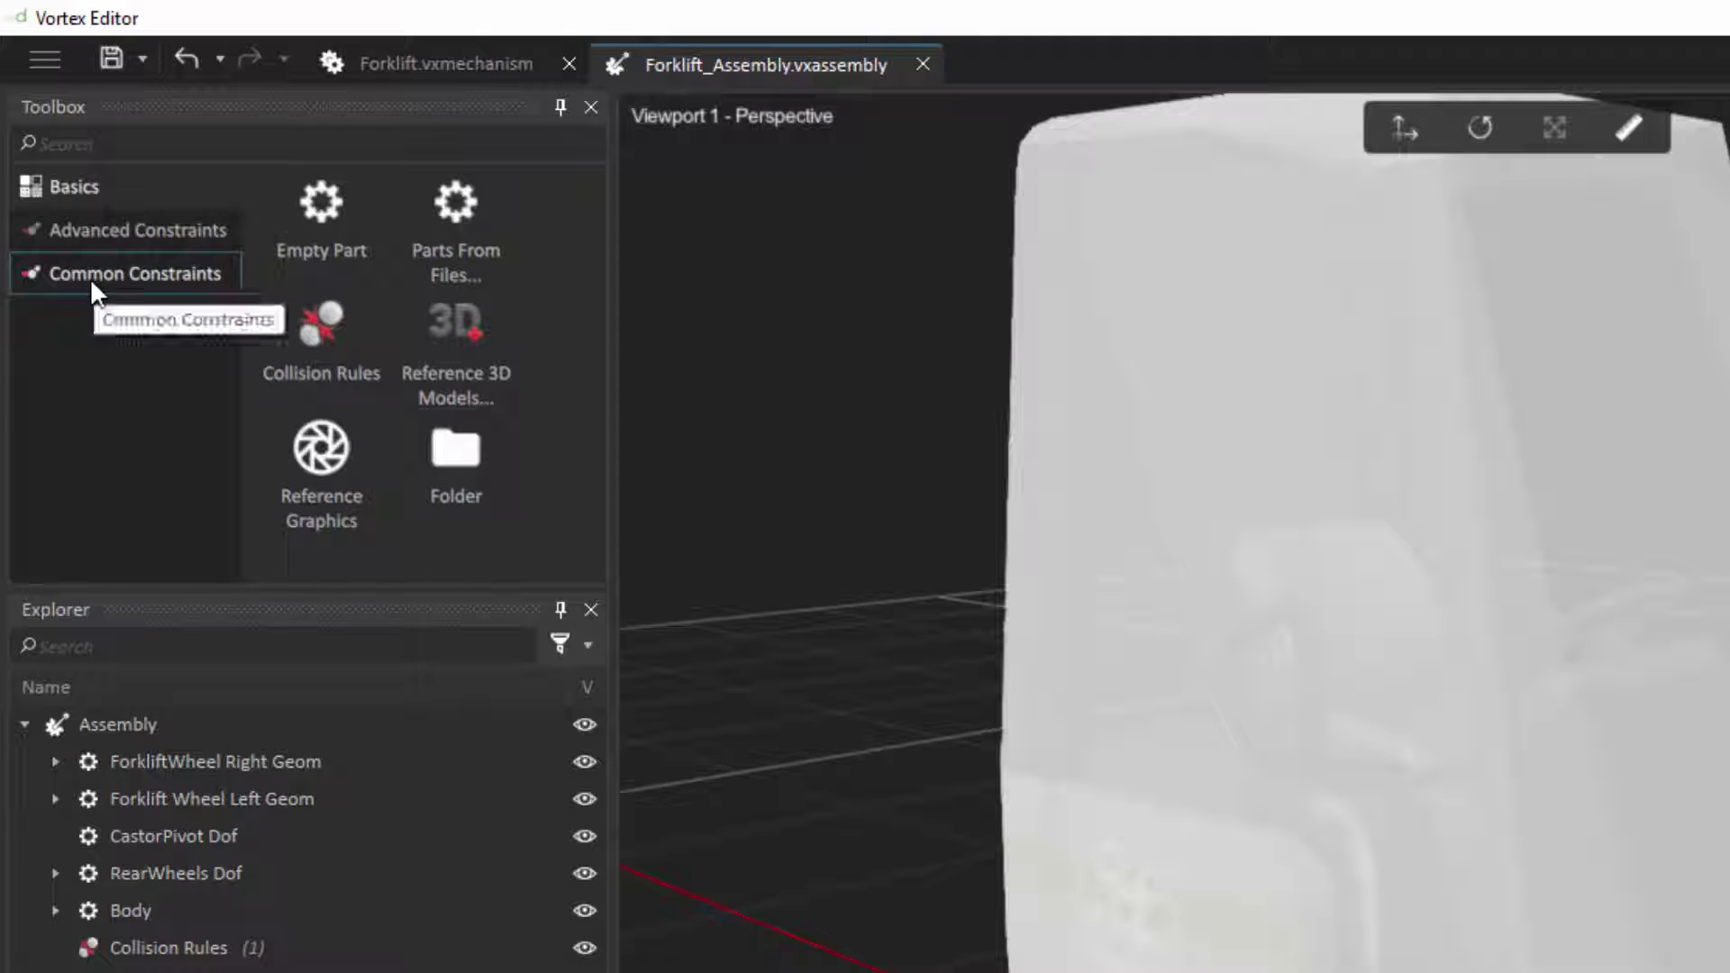
{"action": "left_click", "coordinate": [94, 286]}
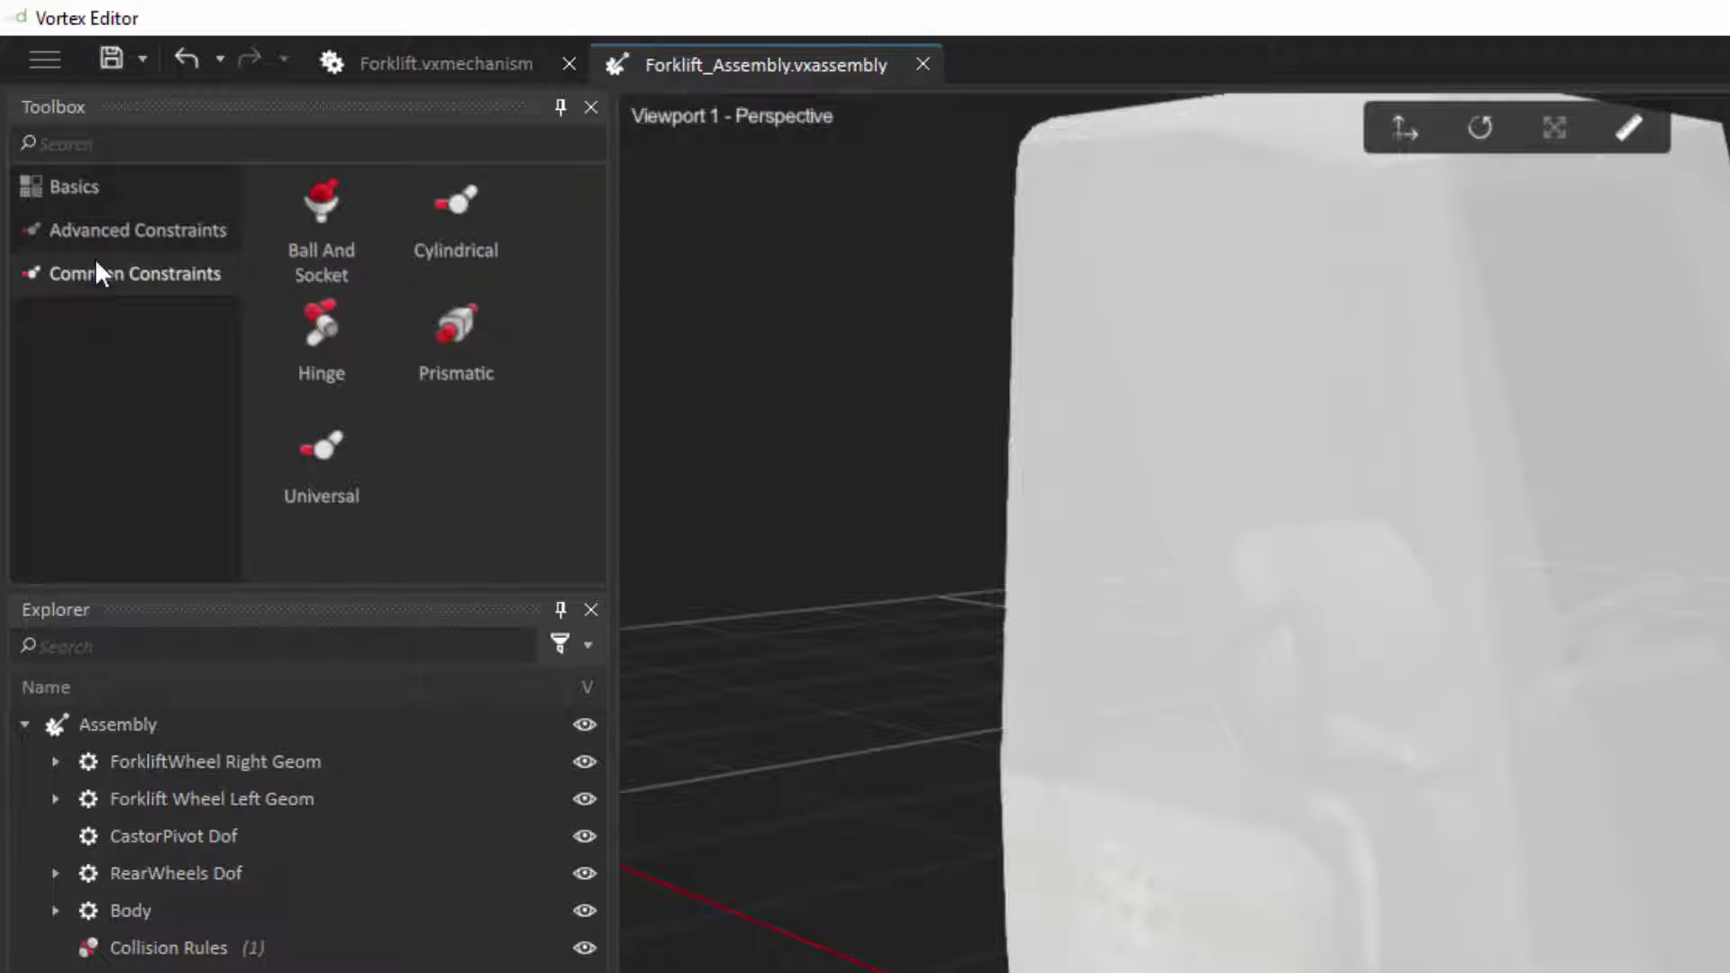
{"action": "left_click", "coordinate": [108, 221]}
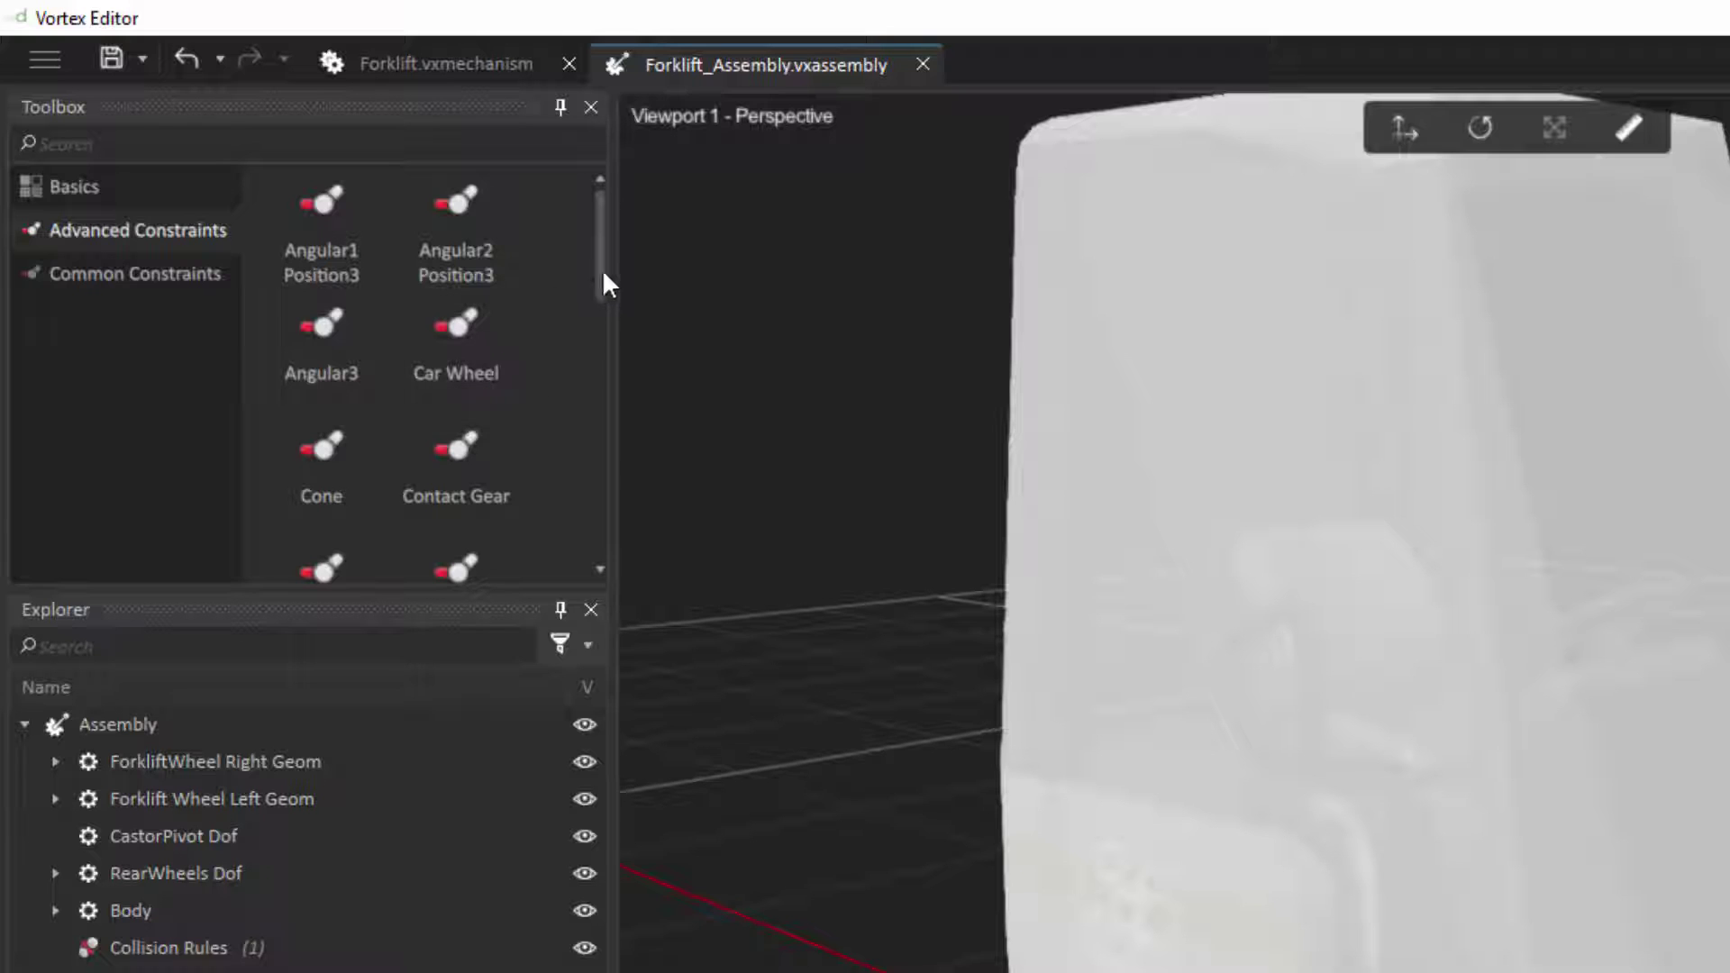
{"action": "mouse_move", "coordinate": [602, 268]}
{"action": "left_mouse_down"}
{"action": "mouse_move", "coordinate": [593, 532]}
{"action": "mouse_move", "coordinate": [601, 252]}
{"action": "left_mouse_up"}
{"action": "left_click", "coordinate": [186, 279]}
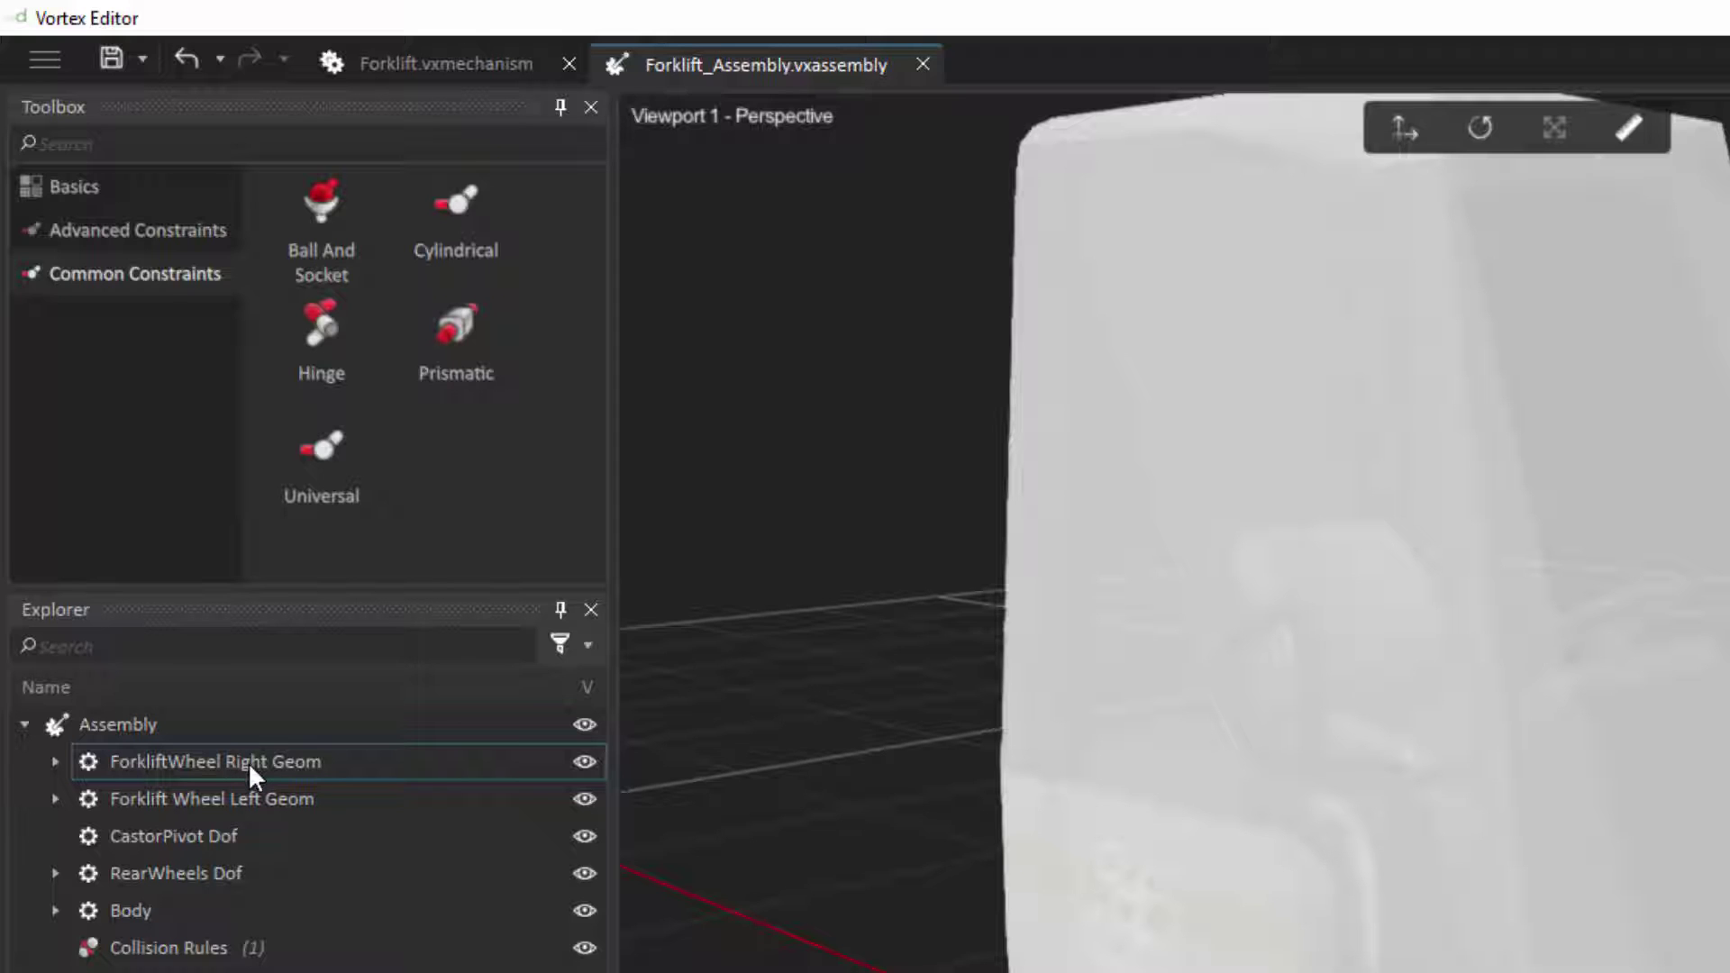
Create a Hinge constraint with ForkliftWheel Right Geom as Part 1 and Body as Part 2
{"action": "left_click", "coordinate": [247, 760]}
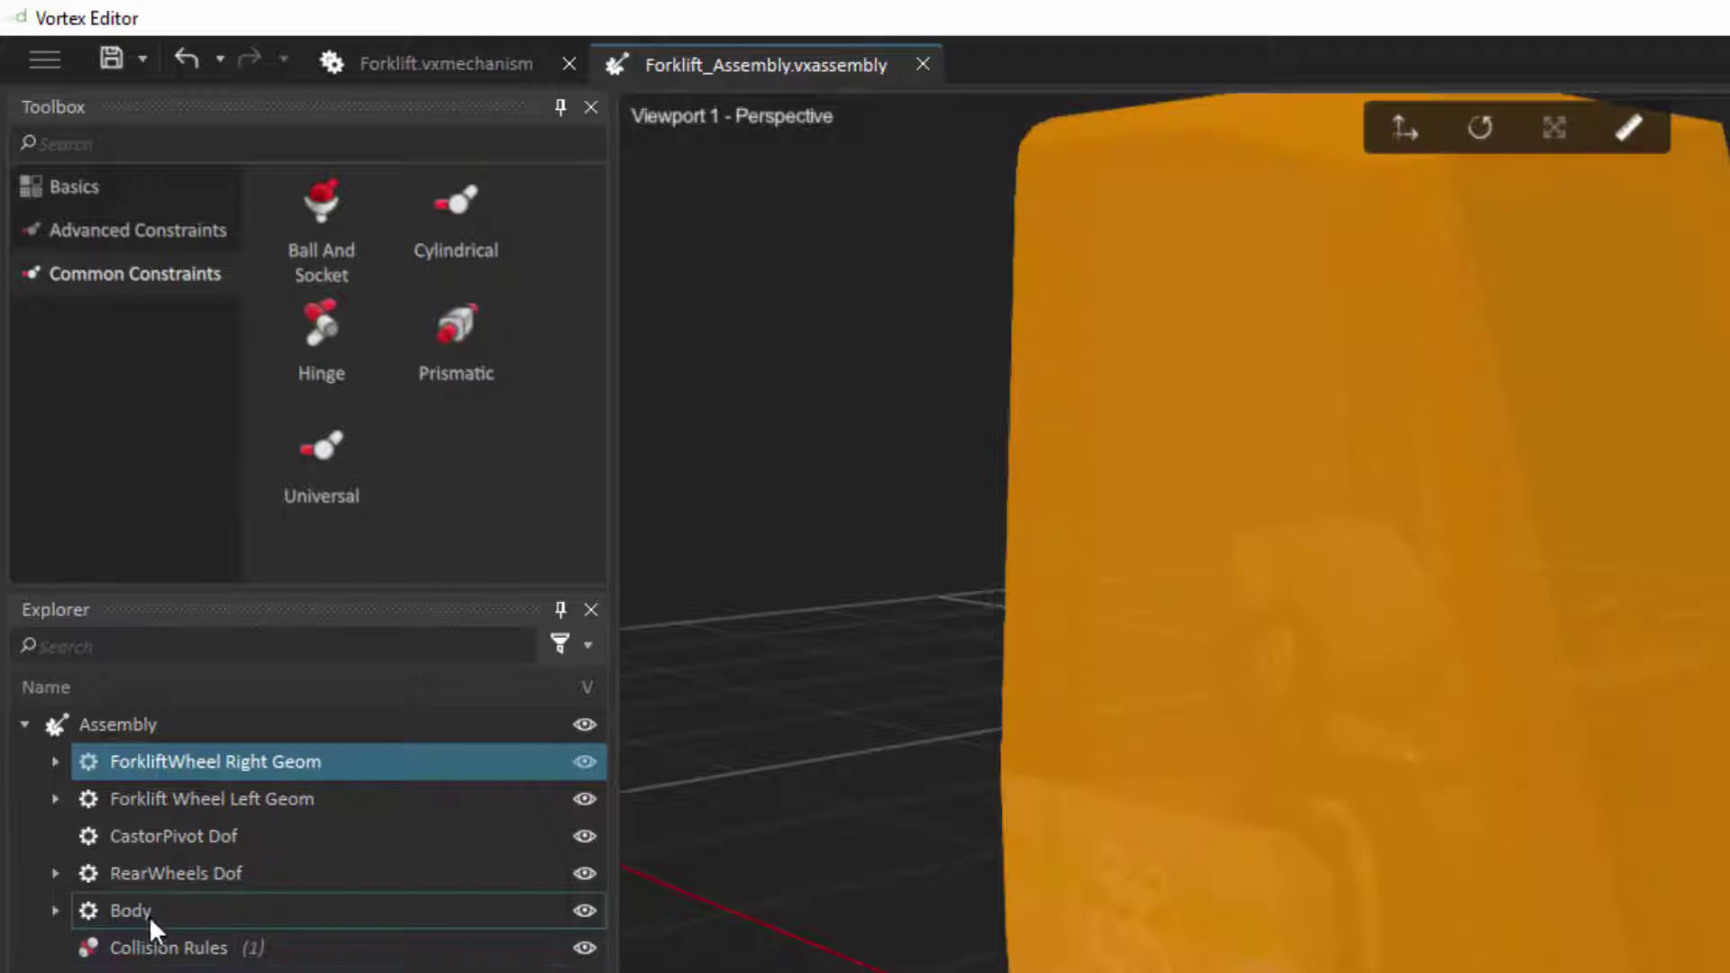
{"action": "left_click", "coordinate": [150, 912], "text": "ctrl"}
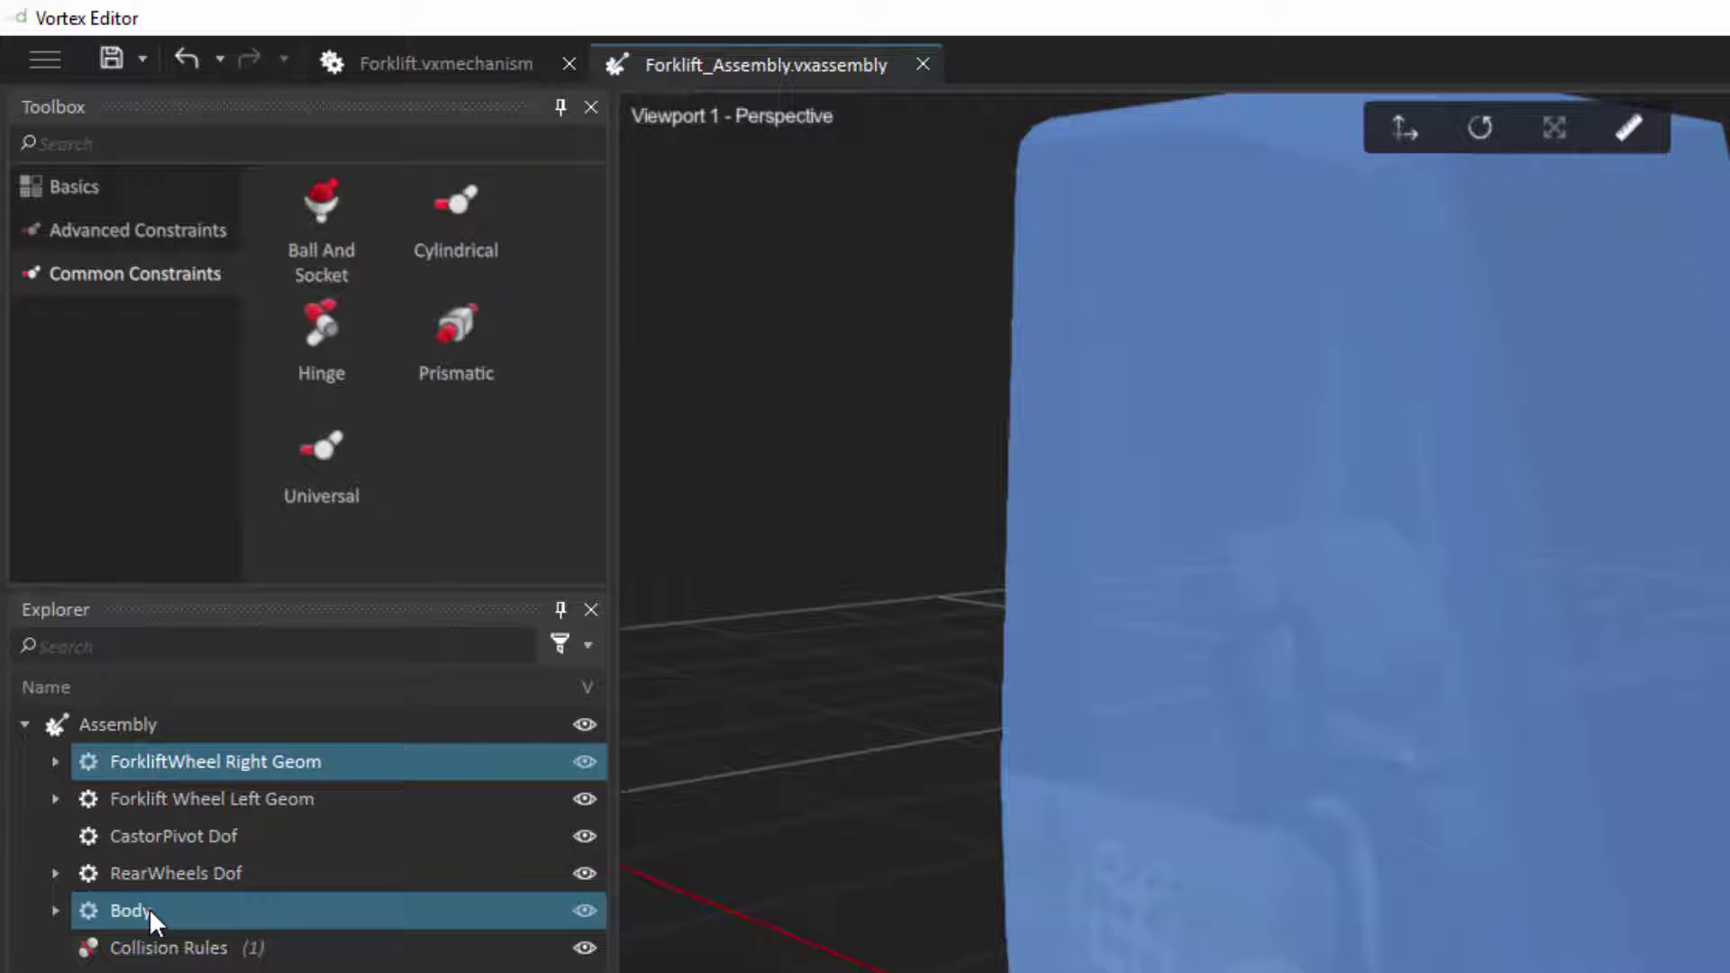
{"action": "left_click", "coordinate": [314, 364]}
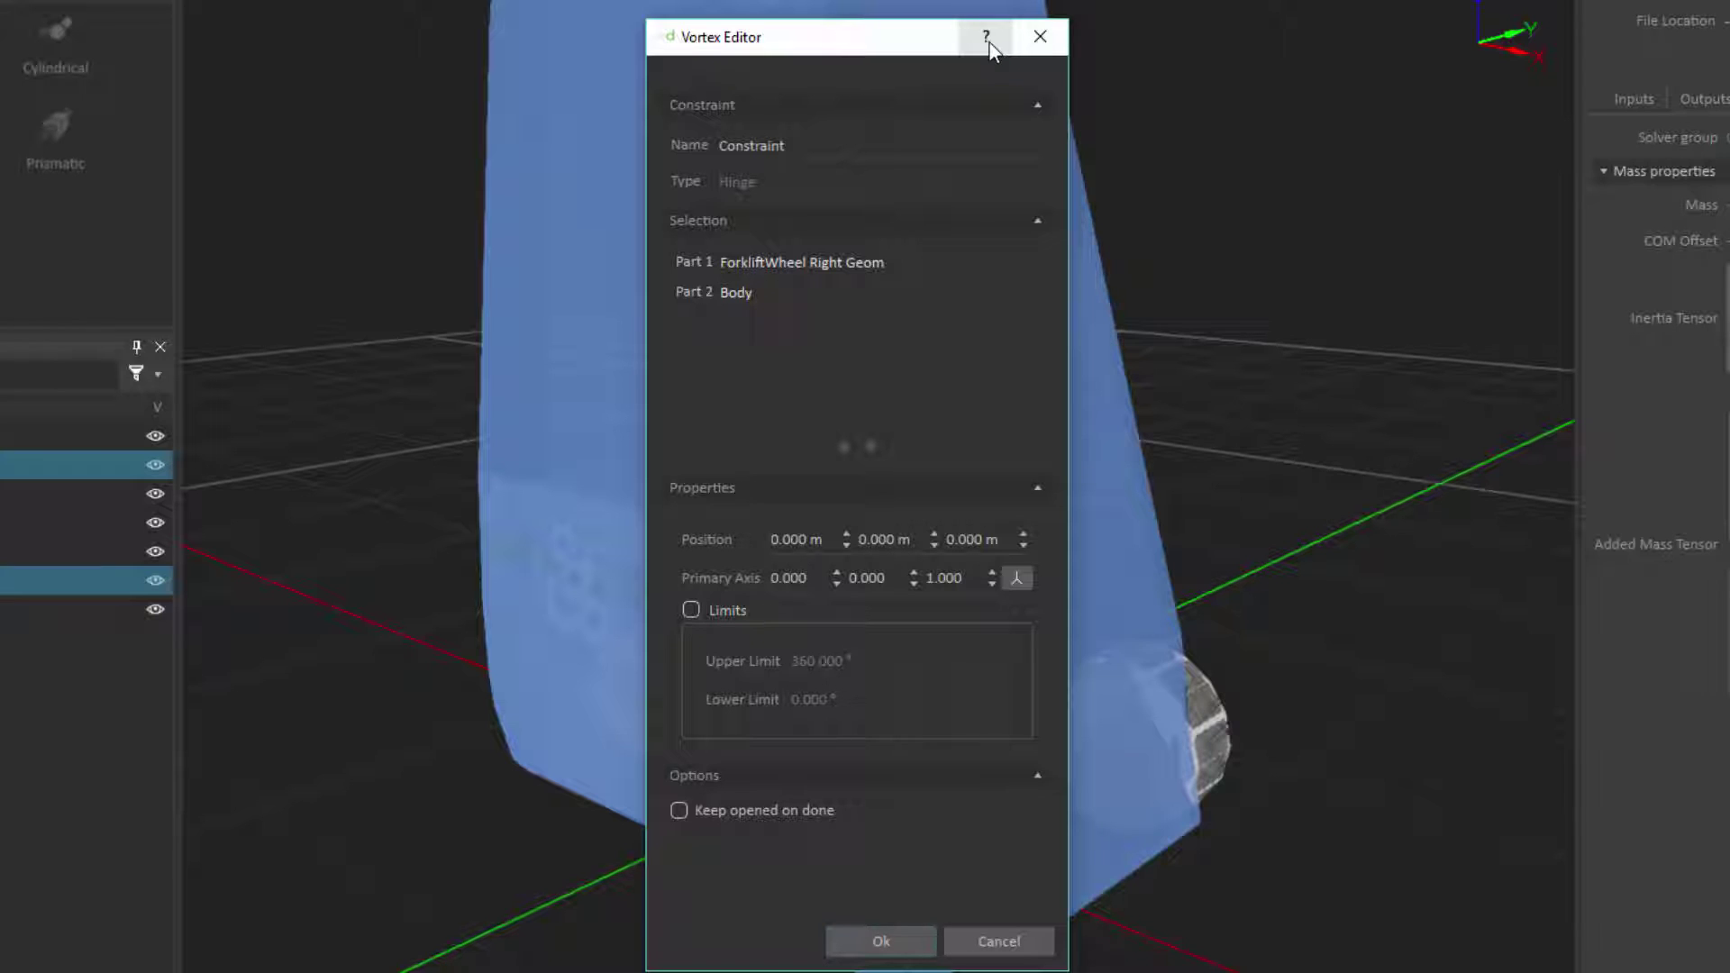
Replace the default constraint name with 'Right Wheel'
{"action": "left_click", "coordinate": [833, 146]}
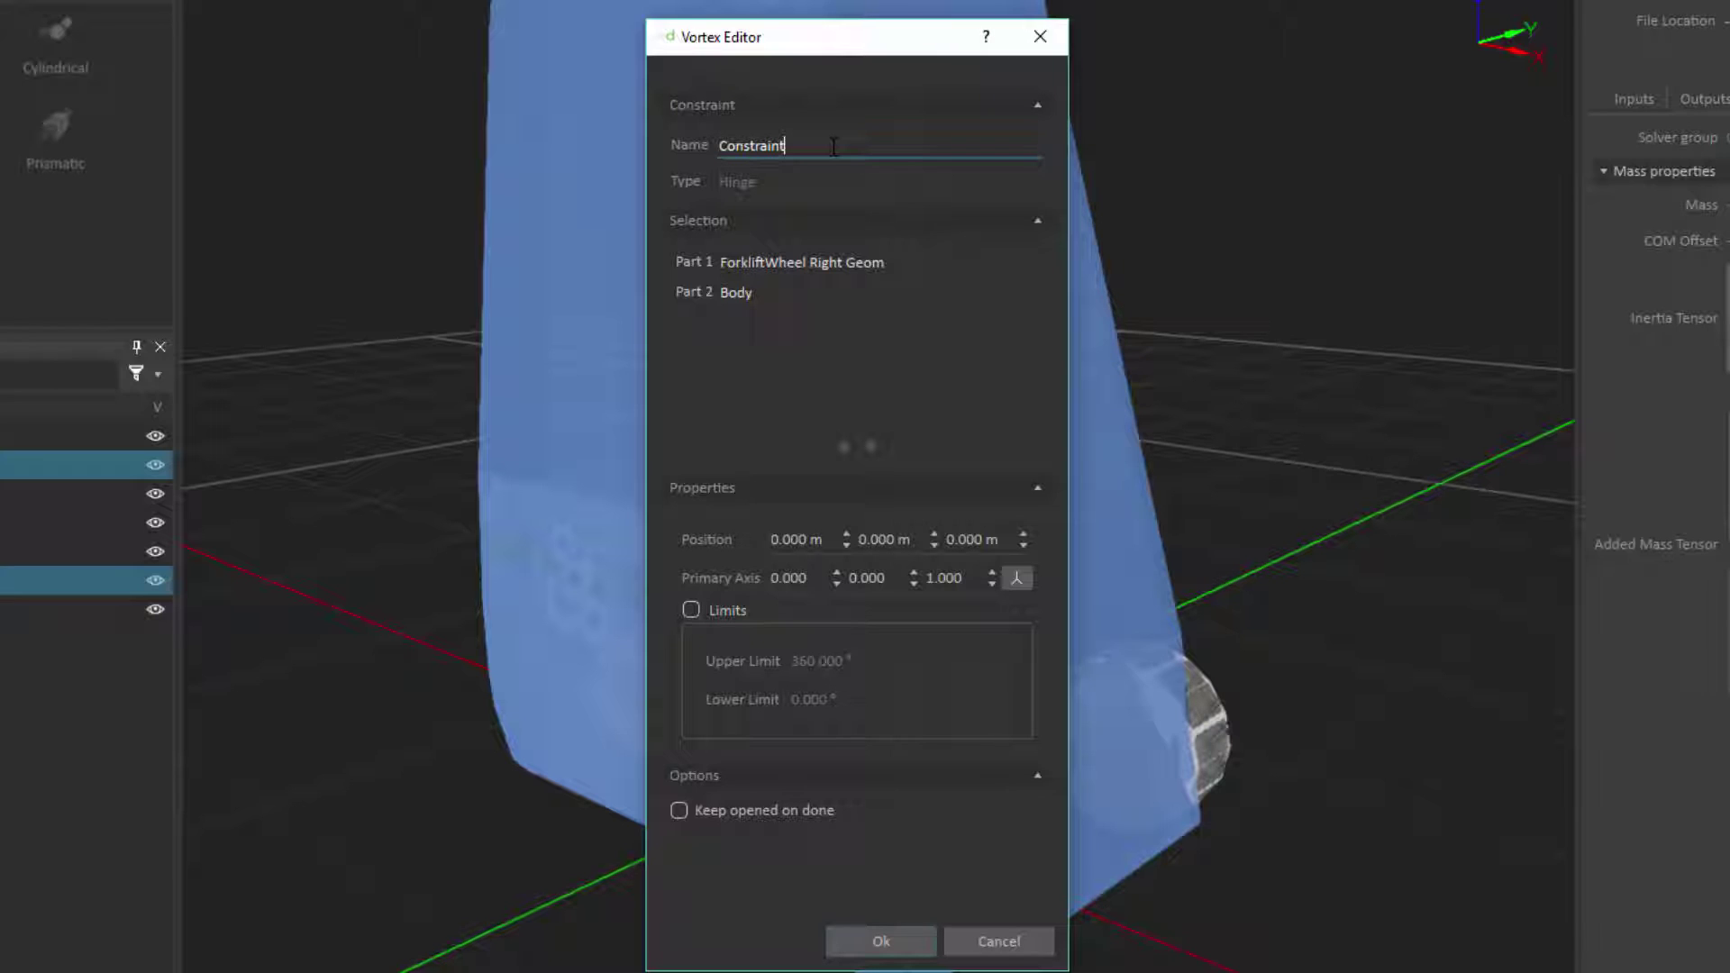
{"action": "key", "text": "BackSpace"}
{"action": "key", "text": "BackSpace"}
{"action": "key", "text": "BackSpace"}
{"action": "key", "text": "BackSpace"}
{"action": "key", "text": "BackSpace"}
{"action": "key", "text": "BackSpace"}
{"action": "key", "text": "BackSpace"}
{"action": "key", "text": "BackSpace"}
{"action": "key", "text": "BackSpace"}
{"action": "key", "text": "BackSpace"}
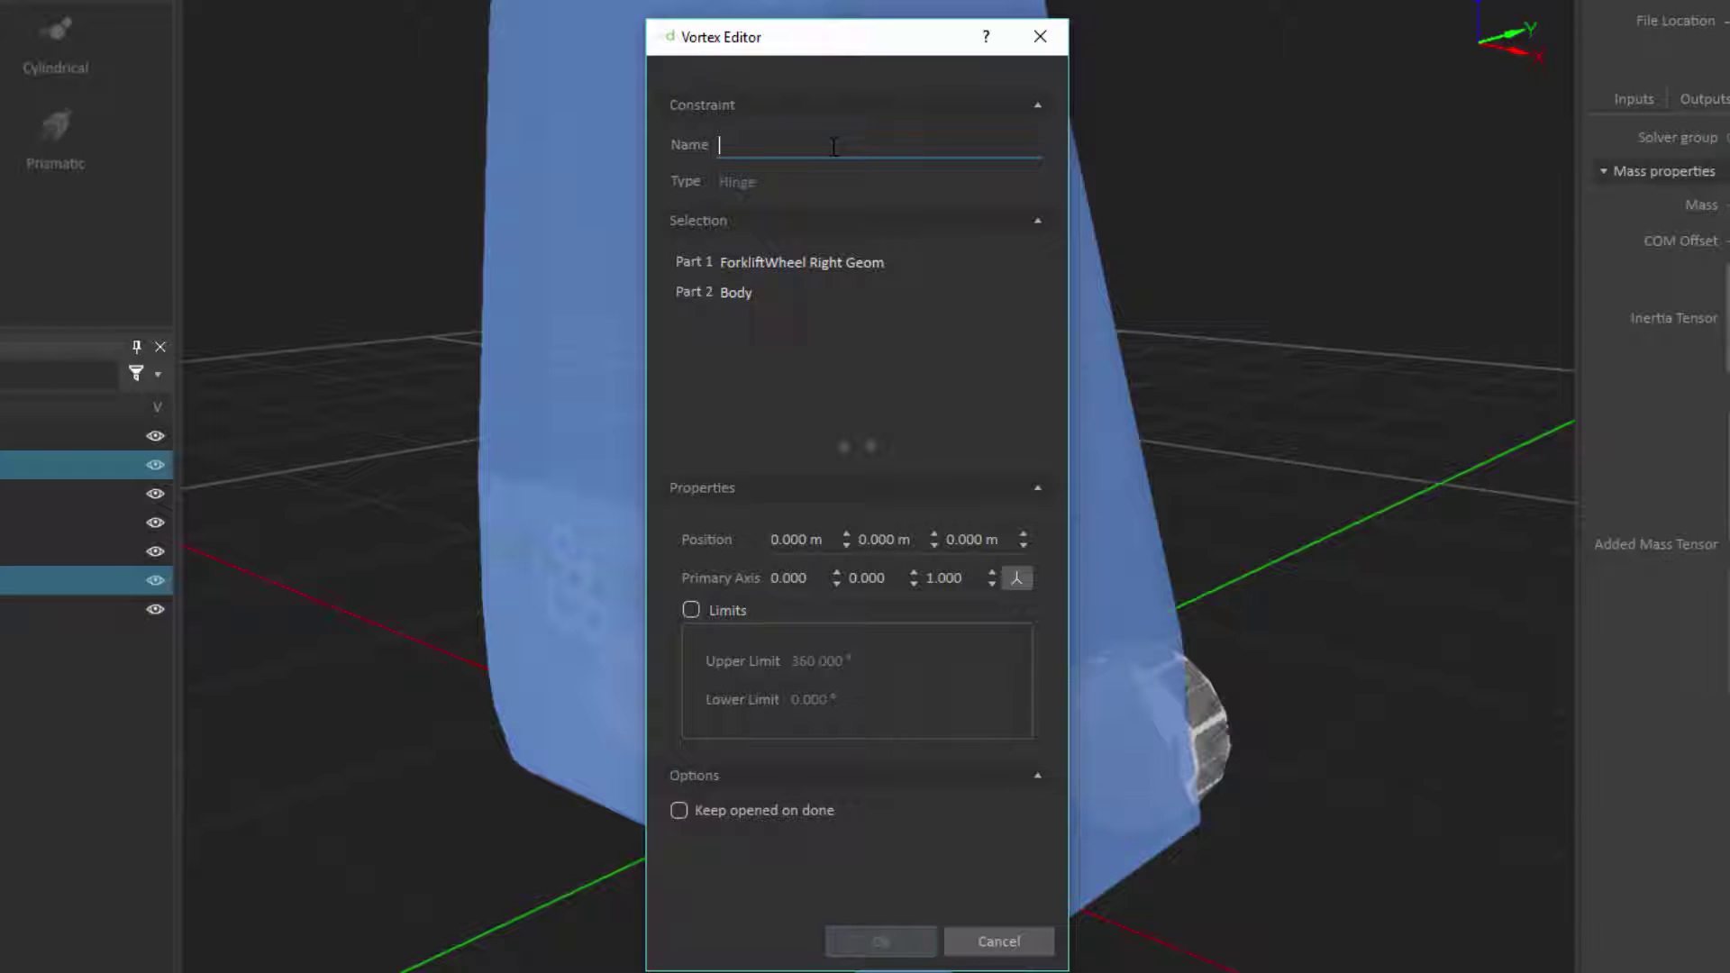
{"action": "type", "text": "Right "}
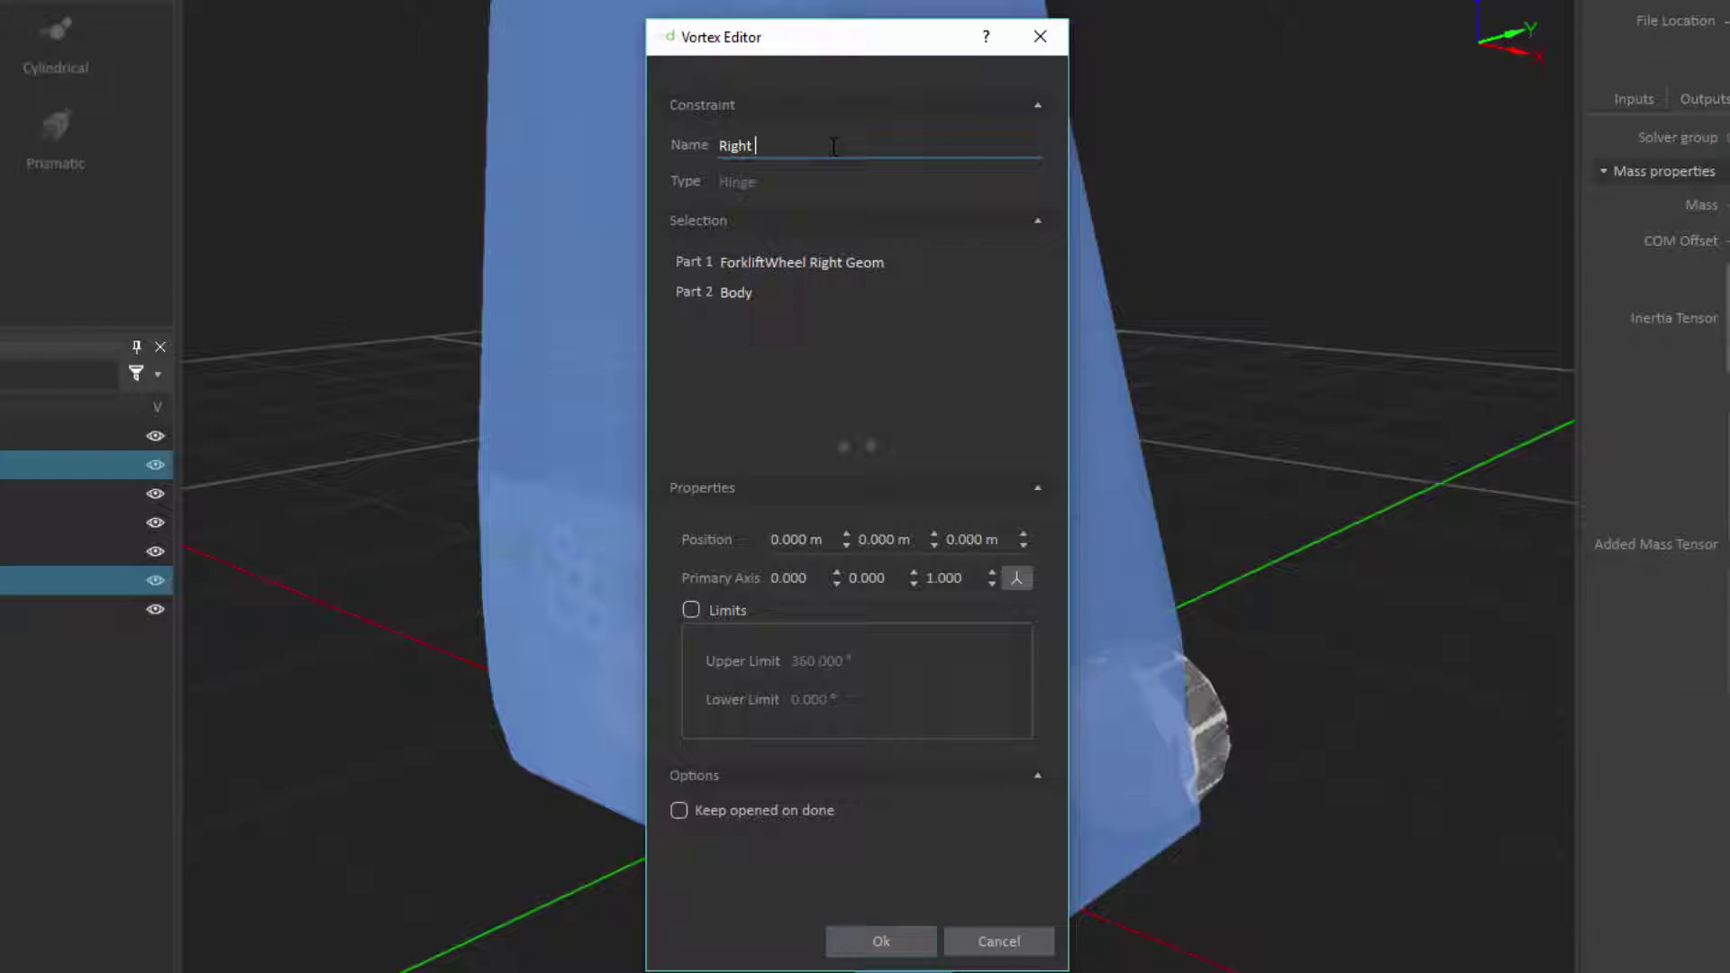
{"action": "type", "text": "Wheel"}
{"action": "left_click", "coordinate": [1018, 578]}
Set the Right Wheel hinge's primary axis to +y (0, 1, 0) and confirm it
{"action": "left_click", "coordinate": [1018, 577]}
{"action": "left_click", "coordinate": [1019, 578]}
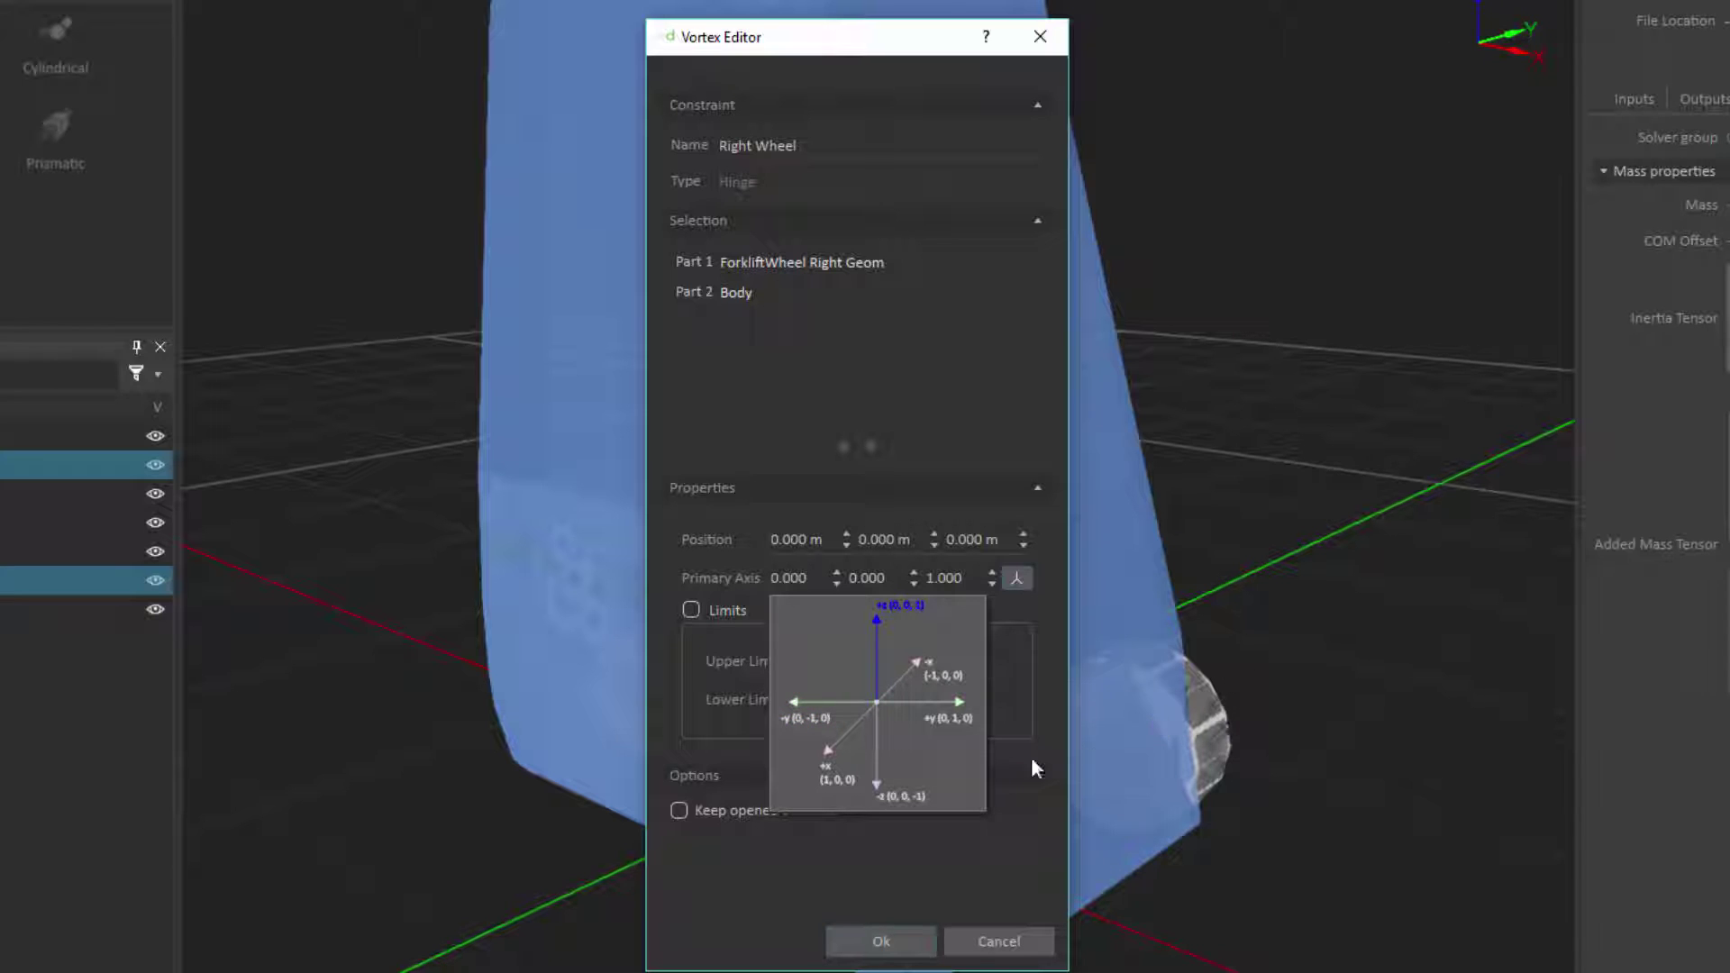
{"action": "left_click", "coordinate": [946, 714]}
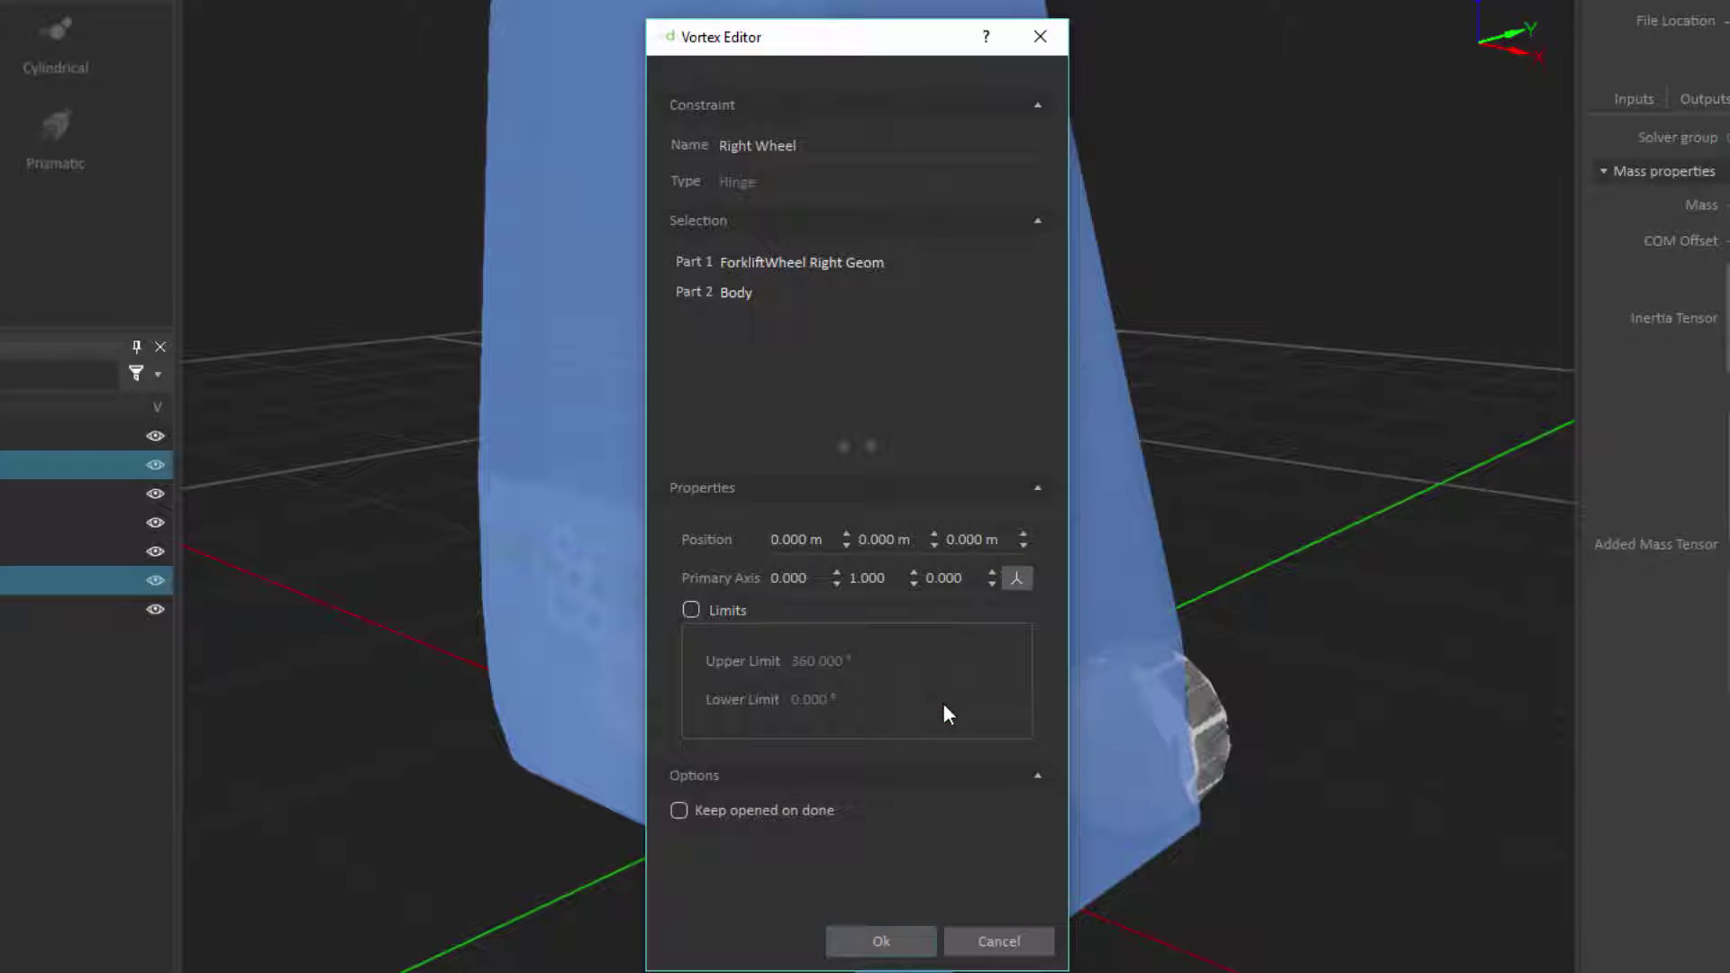
{"action": "left_click", "coordinate": [880, 942]}
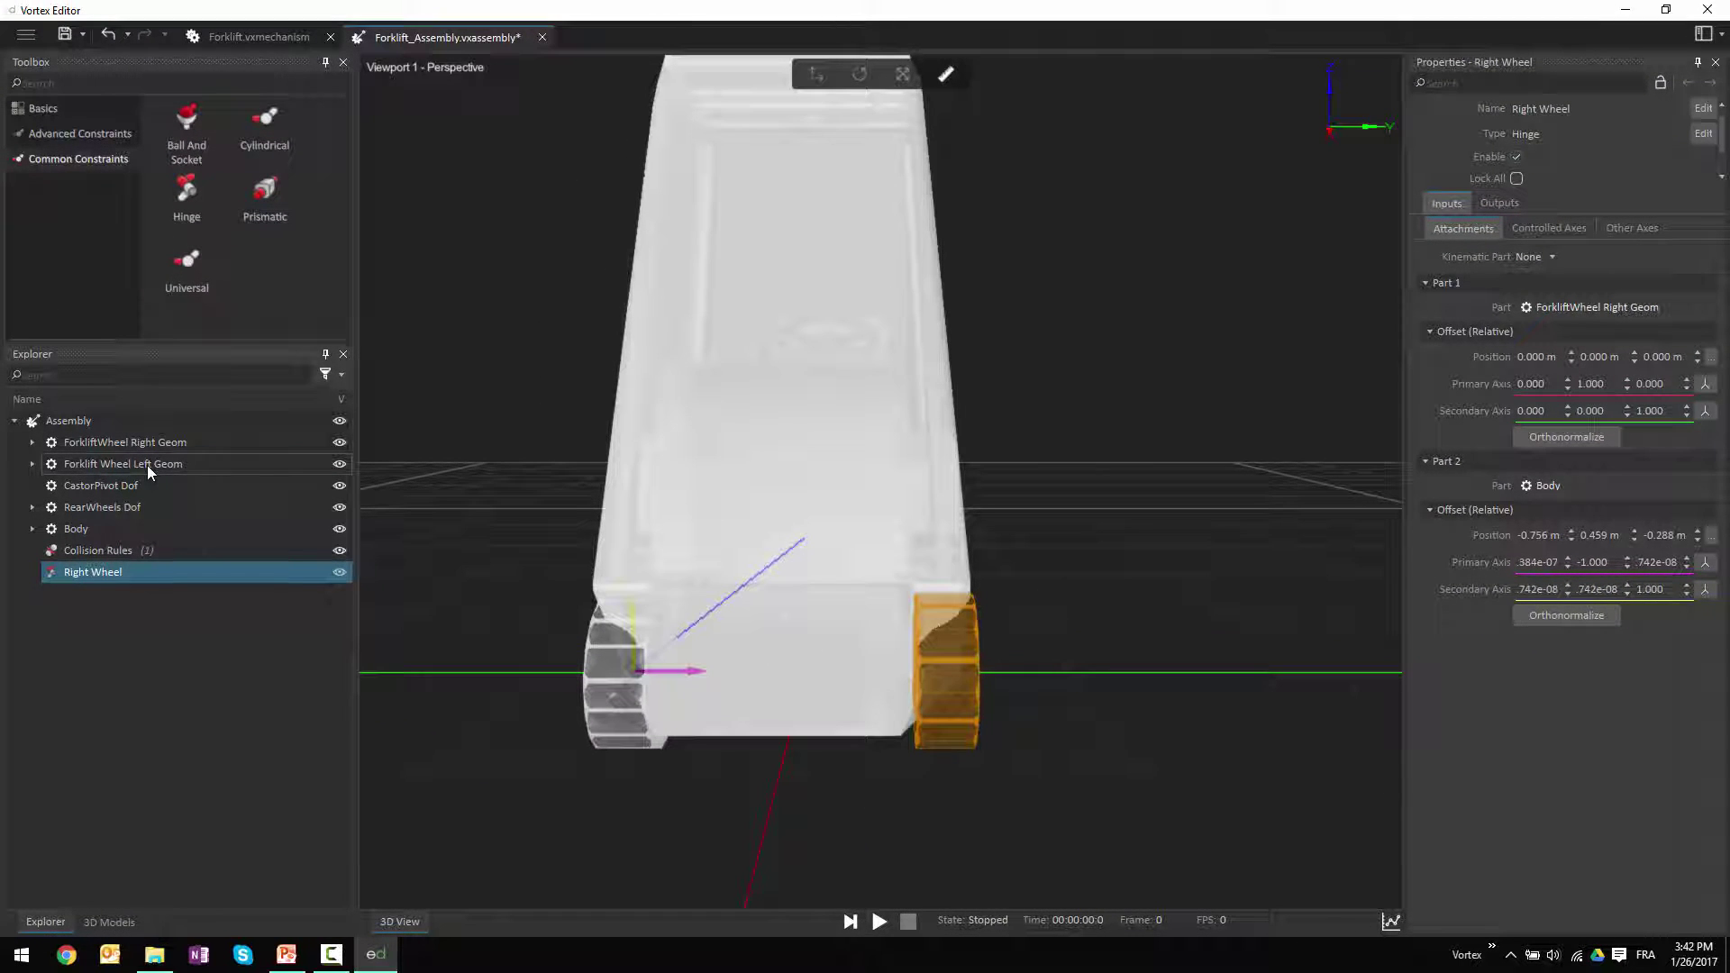
Create a hinge between Forklift Wheel Left Geom and Body named 'Left Wheel'
{"action": "left_click", "coordinate": [147, 465]}
{"action": "left_click", "coordinate": [85, 530], "text": "ctrl"}
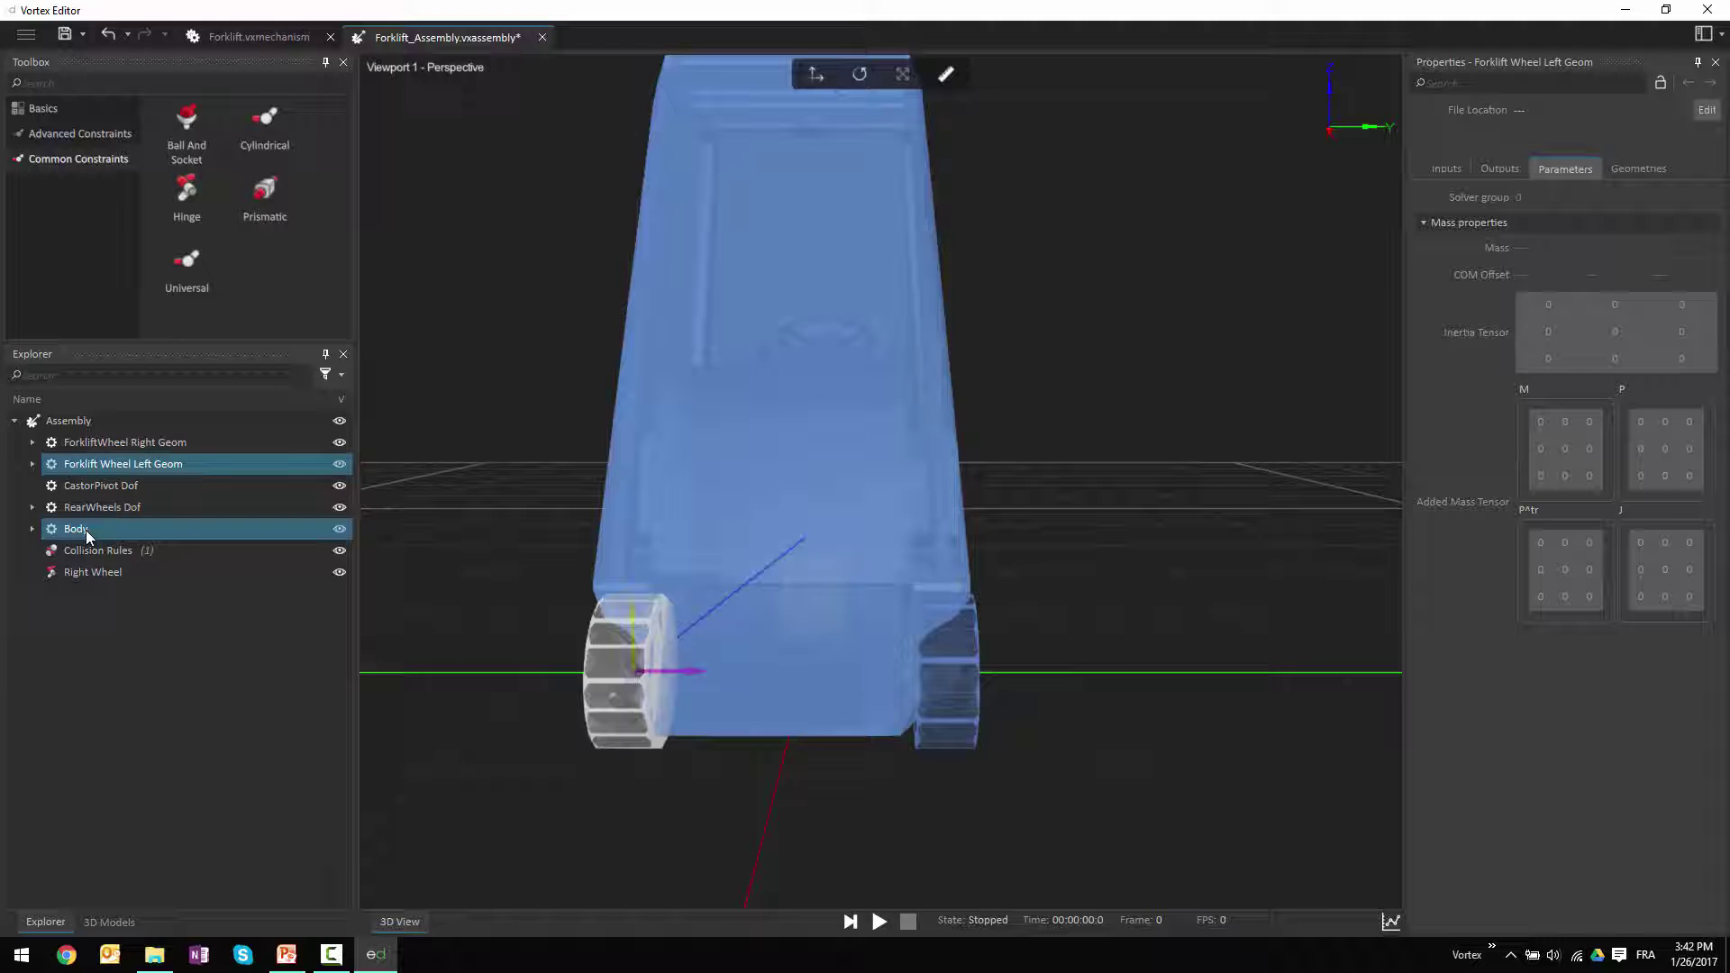
{"action": "left_click", "coordinate": [187, 200]}
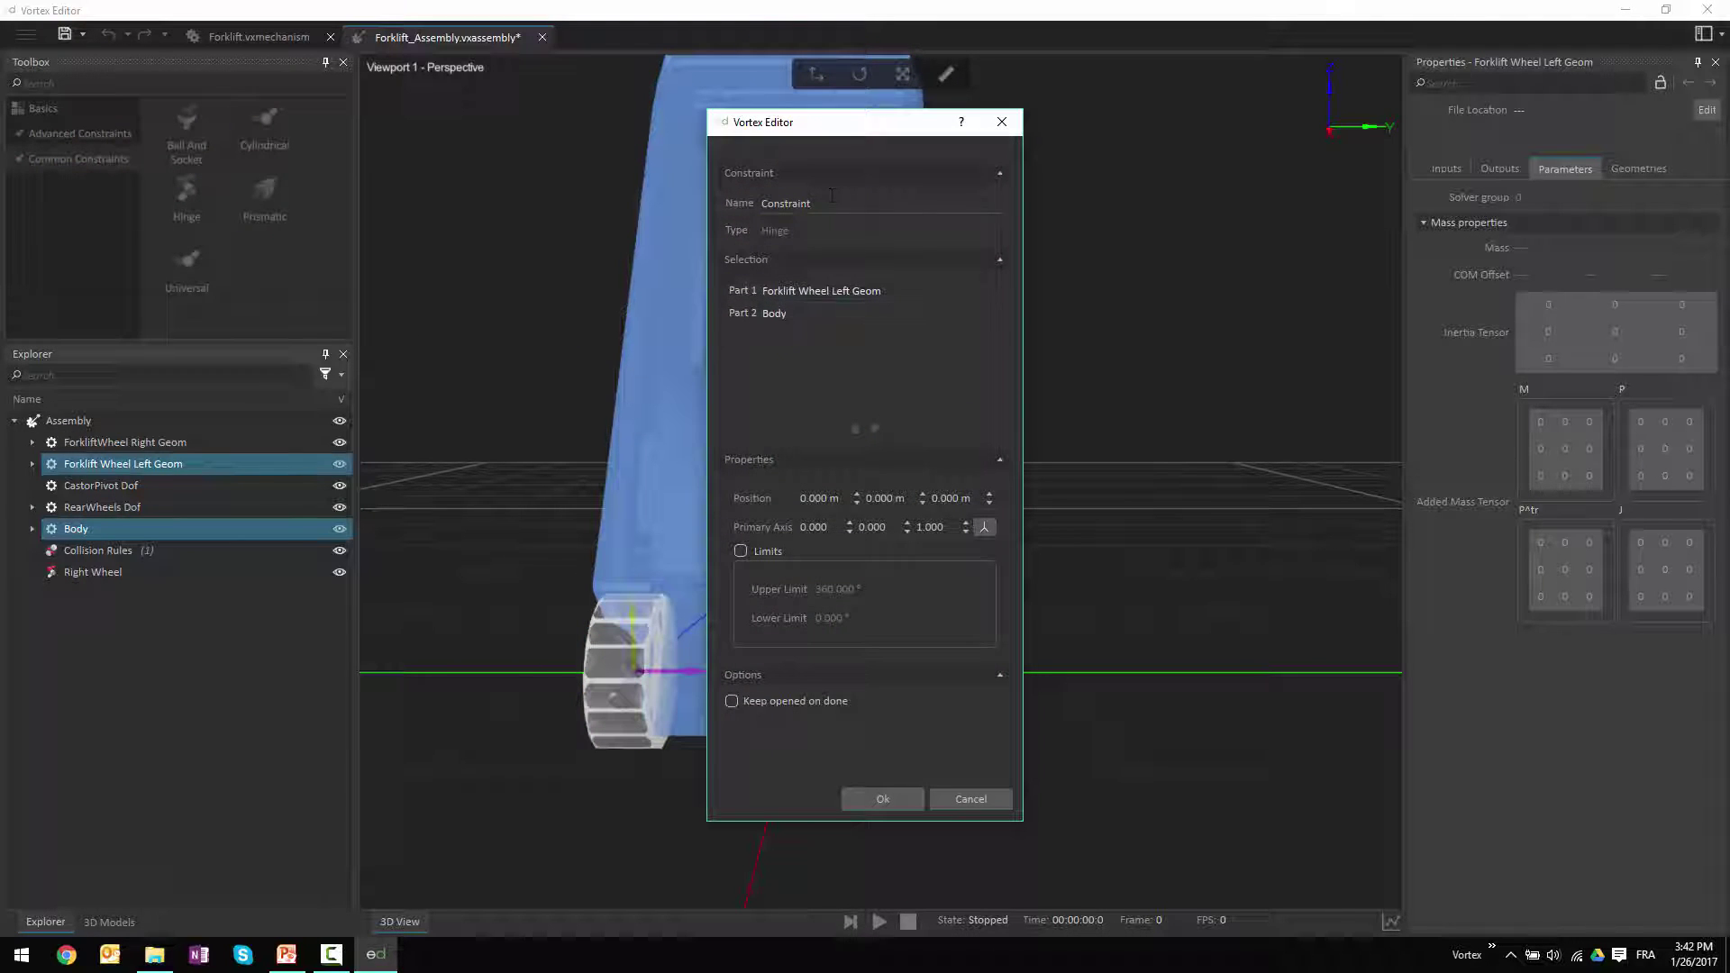
{"action": "left_click", "coordinate": [831, 196]}
{"action": "key", "text": "BackSpace"}
{"action": "key", "text": "BackSpace"}
{"action": "key", "text": "BackSpace"}
{"action": "key", "text": "BackSpace"}
{"action": "key", "text": "BackSpace"}
{"action": "key", "text": "BackSpace"}
{"action": "key", "text": "BackSpace"}
{"action": "key", "text": "BackSpace"}
{"action": "key", "text": "BackSpace"}
{"action": "key", "text": "BackSpace"}
{"action": "type", "text": "Left Wheel"}
Move the constraint panel aside to see the forklift and set the primary axis to -y
{"action": "left_click", "coordinate": [984, 527]}
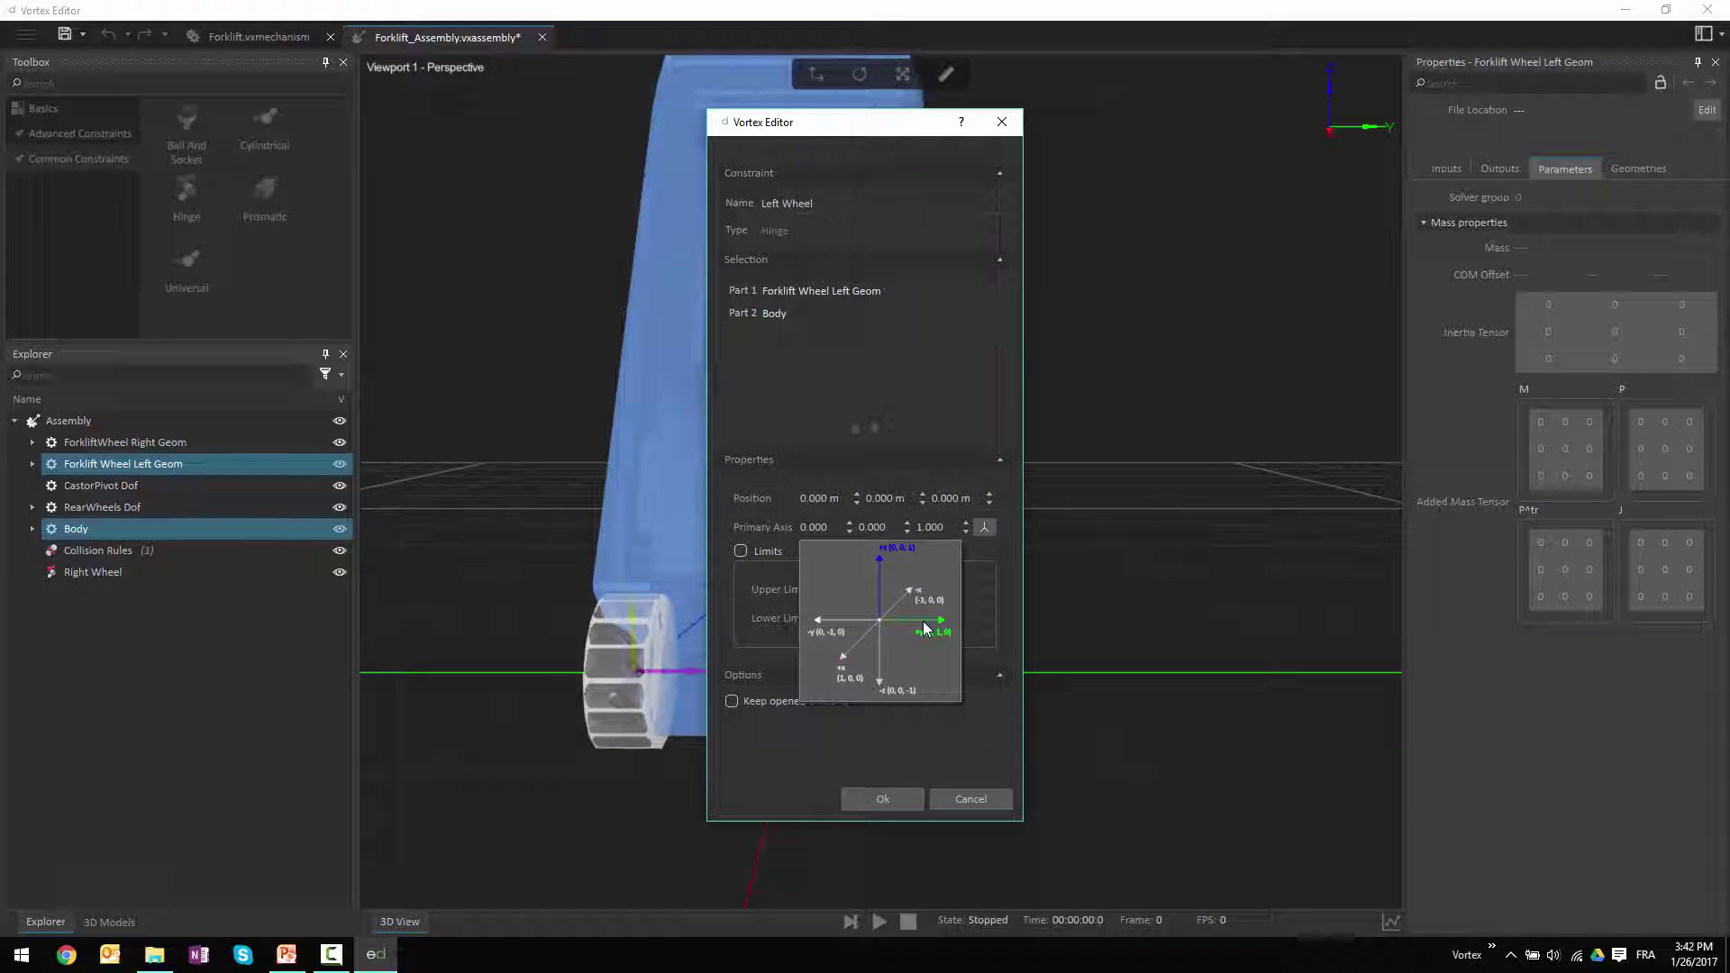
{"action": "left_click", "coordinate": [847, 126]}
{"action": "left_click_drag", "start_coordinate": [848, 129], "coordinate": [1171, 151]}
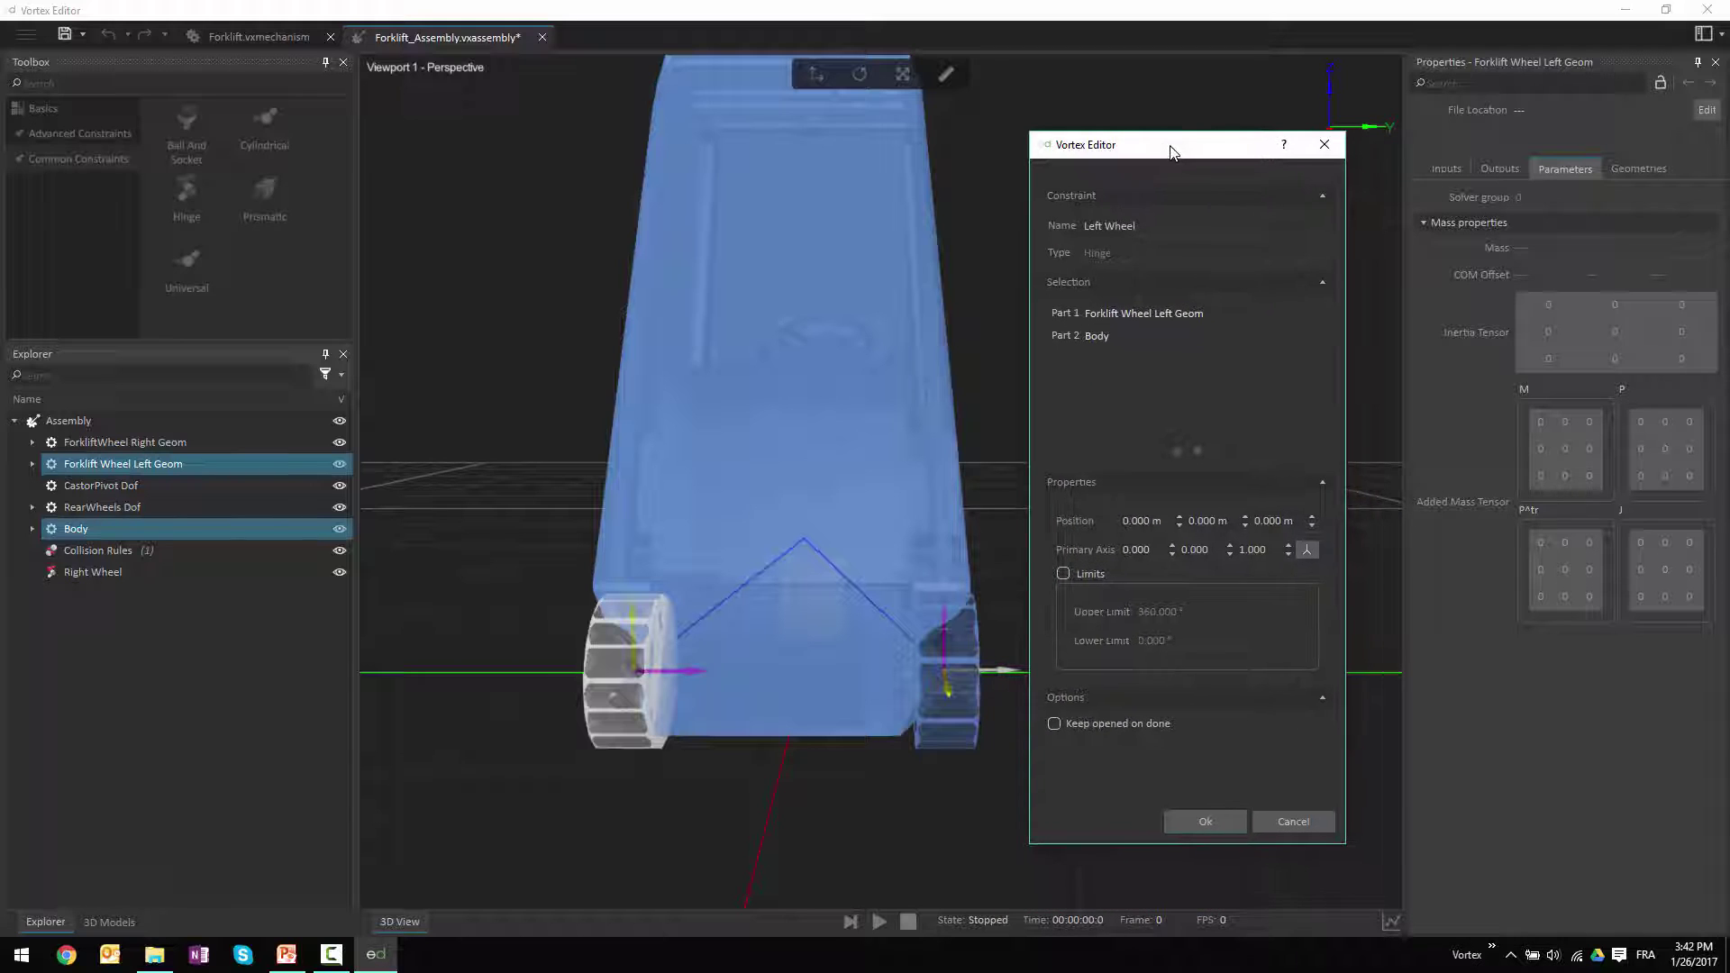
{"action": "left_click", "coordinate": [1307, 550]}
{"action": "left_click", "coordinate": [1163, 643]}
{"action": "left_click", "coordinate": [1306, 550]}
Flip the Left Wheel axis, confirm the hinge, then select RearWheels Dof and CastorPivot Dof
{"action": "left_click", "coordinate": [1244, 648]}
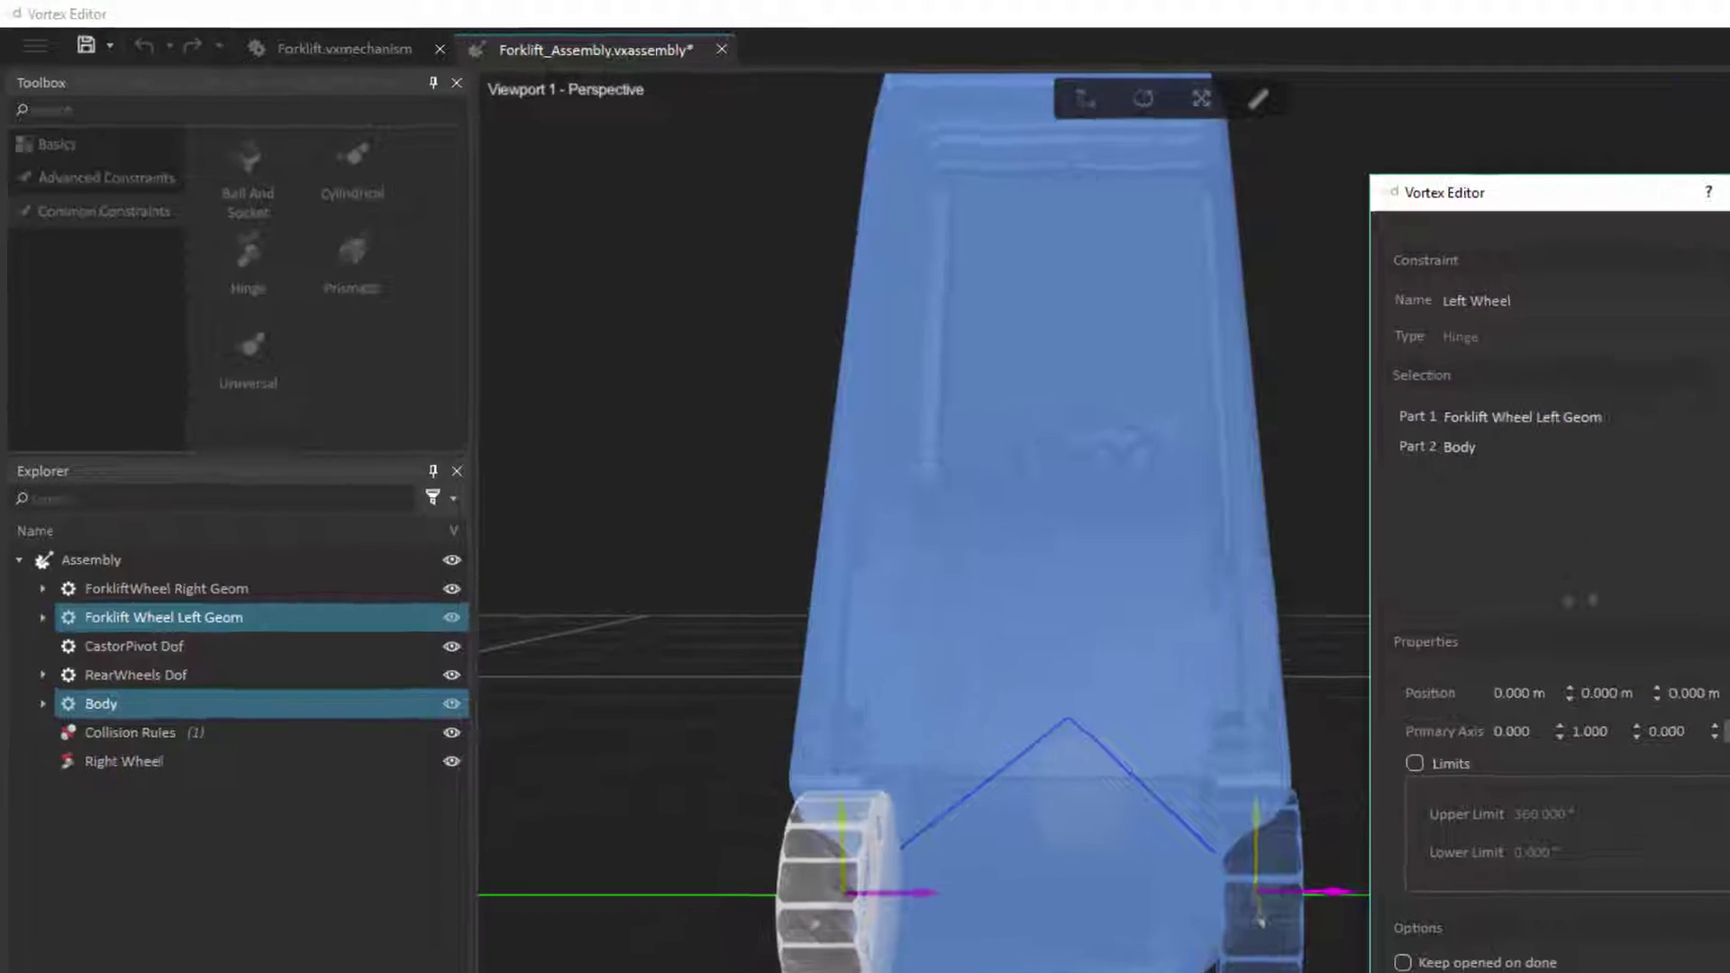
{"action": "left_click", "coordinate": [1216, 823]}
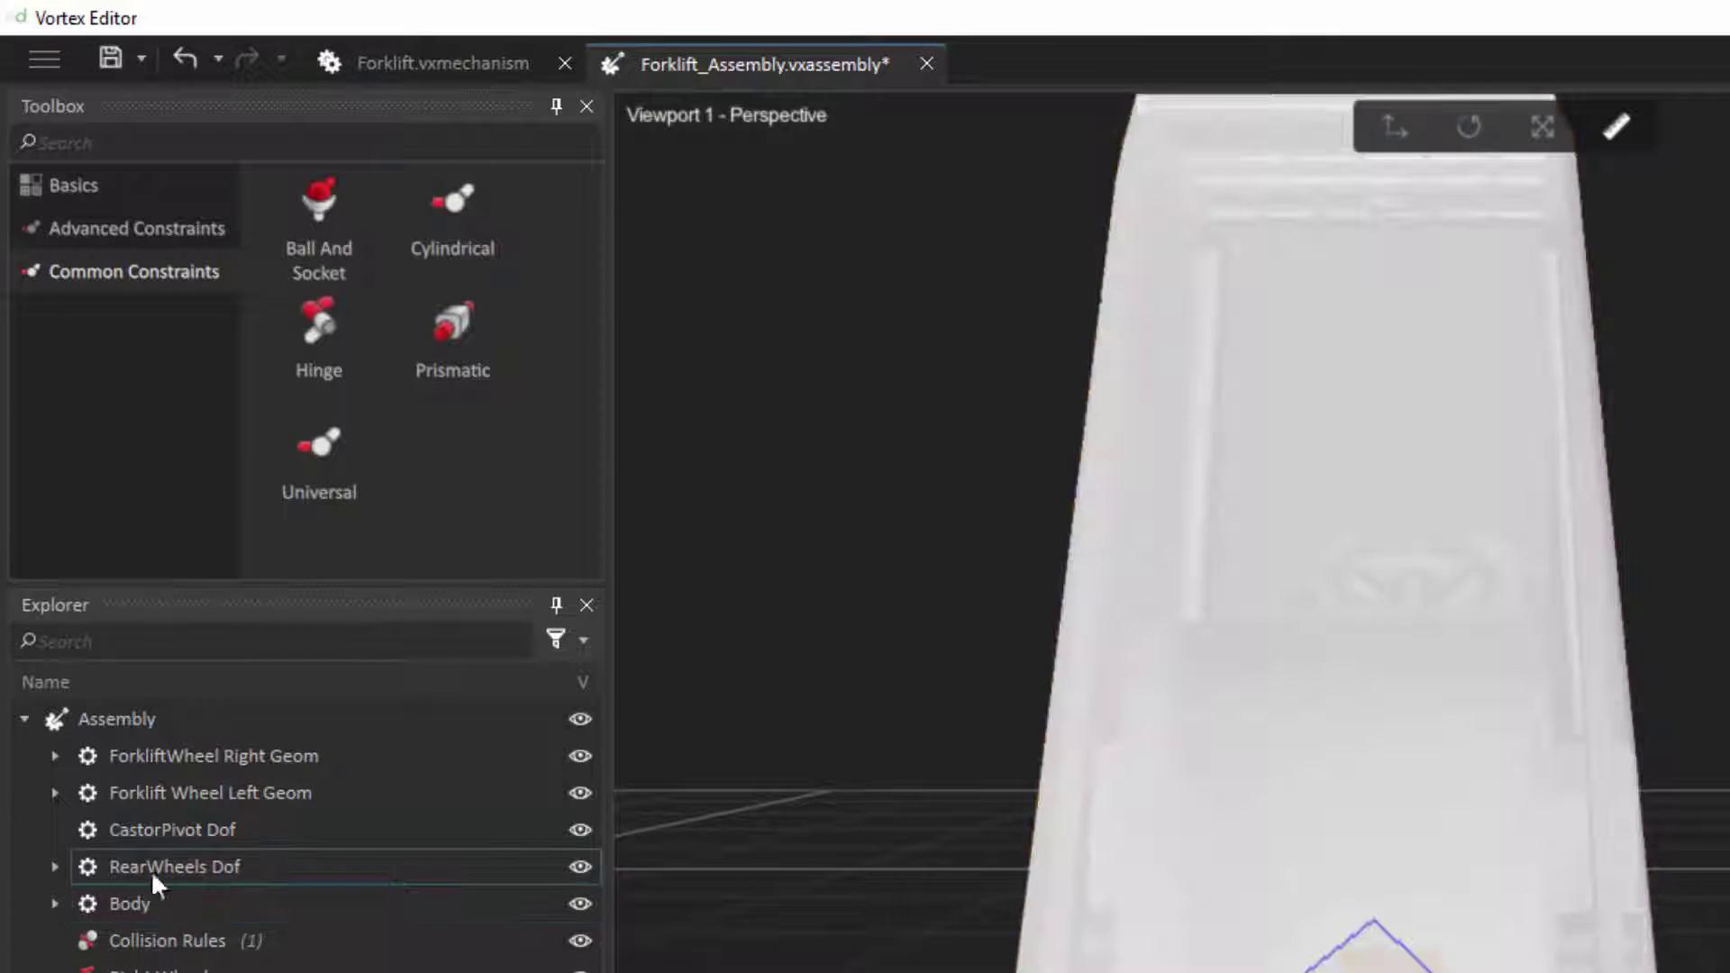
{"action": "left_click", "coordinate": [161, 861]}
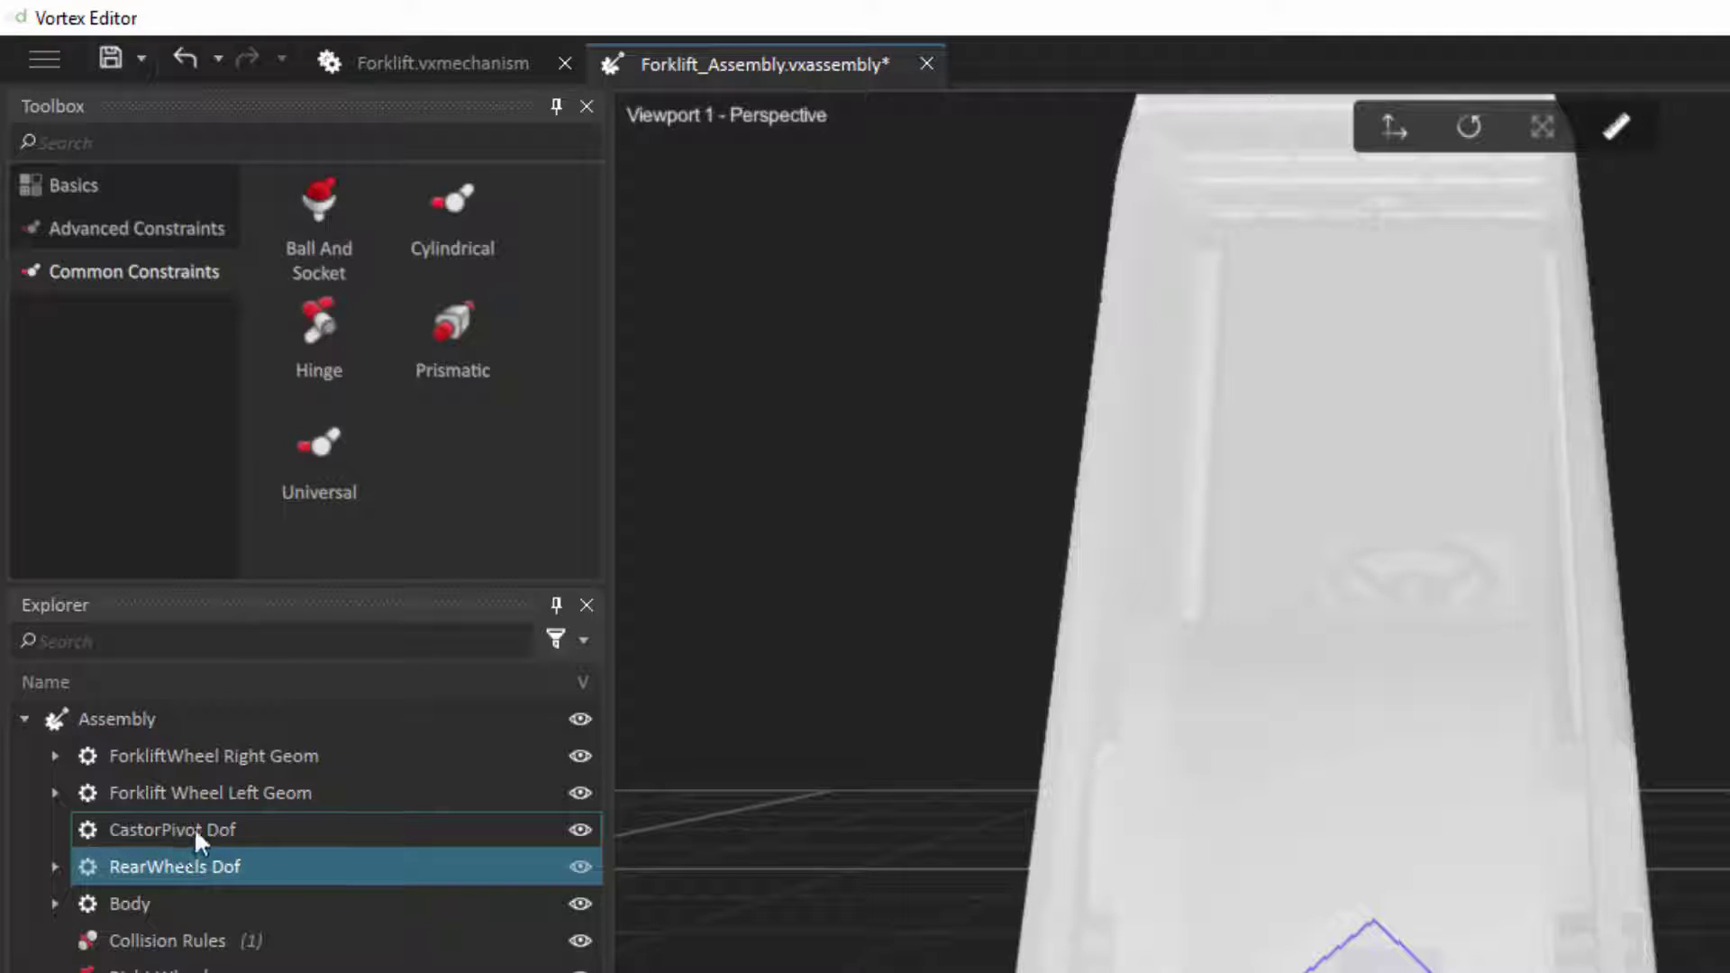
{"action": "left_click", "coordinate": [176, 829], "text": "ctrl"}
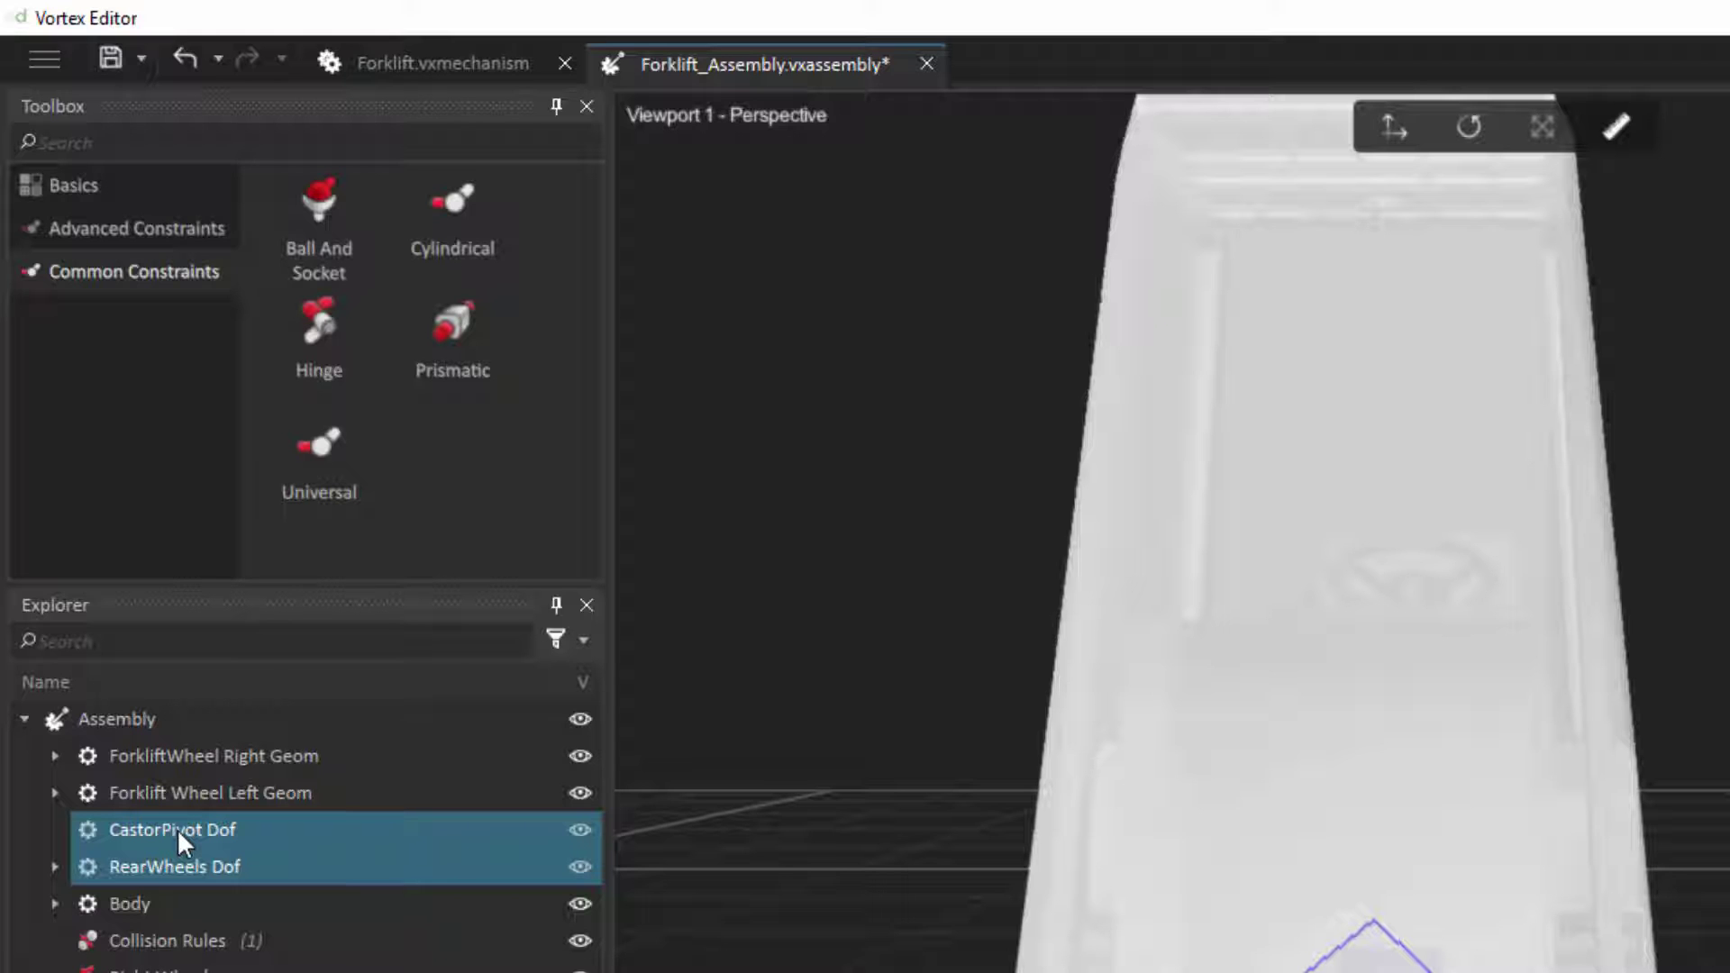
Create a hinge between RearWheels Dof and CastorPivot Dof named 'Rear Wheels'
{"action": "left_click", "coordinate": [332, 364]}
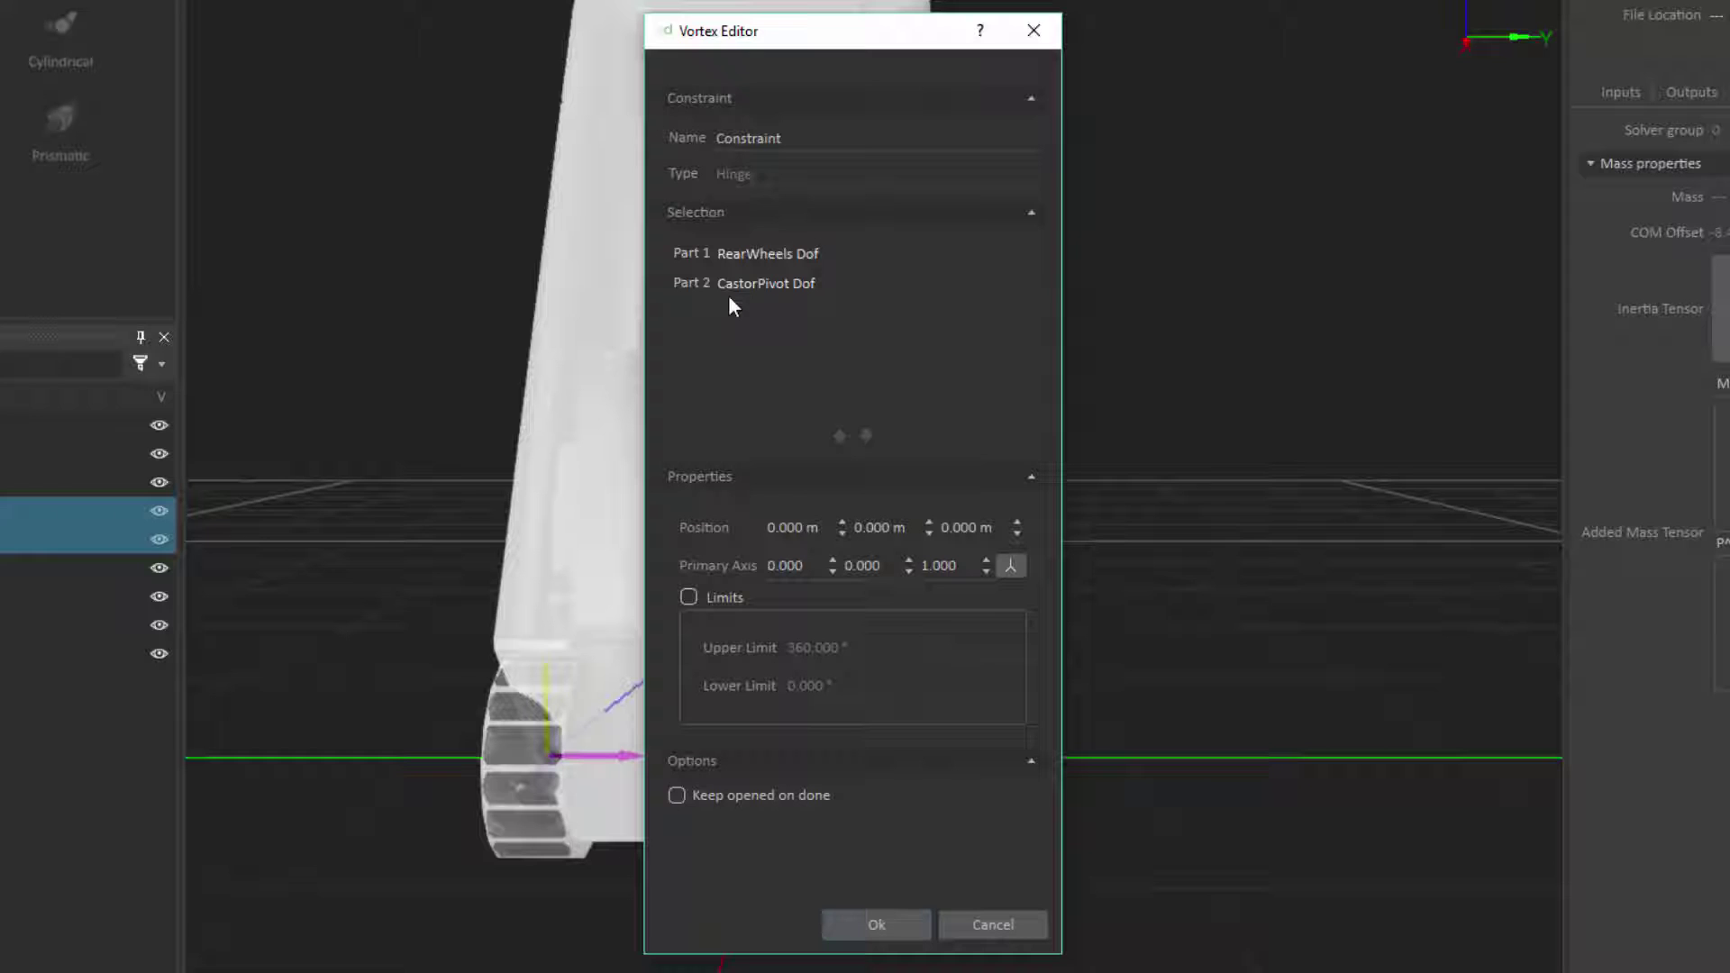
{"action": "left_click", "coordinate": [808, 144]}
{"action": "key", "text": "BackSpace"}
{"action": "key", "text": "BackSpace"}
{"action": "key", "text": "BackSpace"}
{"action": "key", "text": "BackSpace"}
{"action": "key", "text": "BackSpace"}
{"action": "key", "text": "BackSpace"}
{"action": "key", "text": "BackSpace"}
{"action": "key", "text": "BackSpace"}
{"action": "key", "text": "BackSpace"}
{"action": "key", "text": "BackSpace"}
{"action": "type", "text": "Rear Wheelk"}
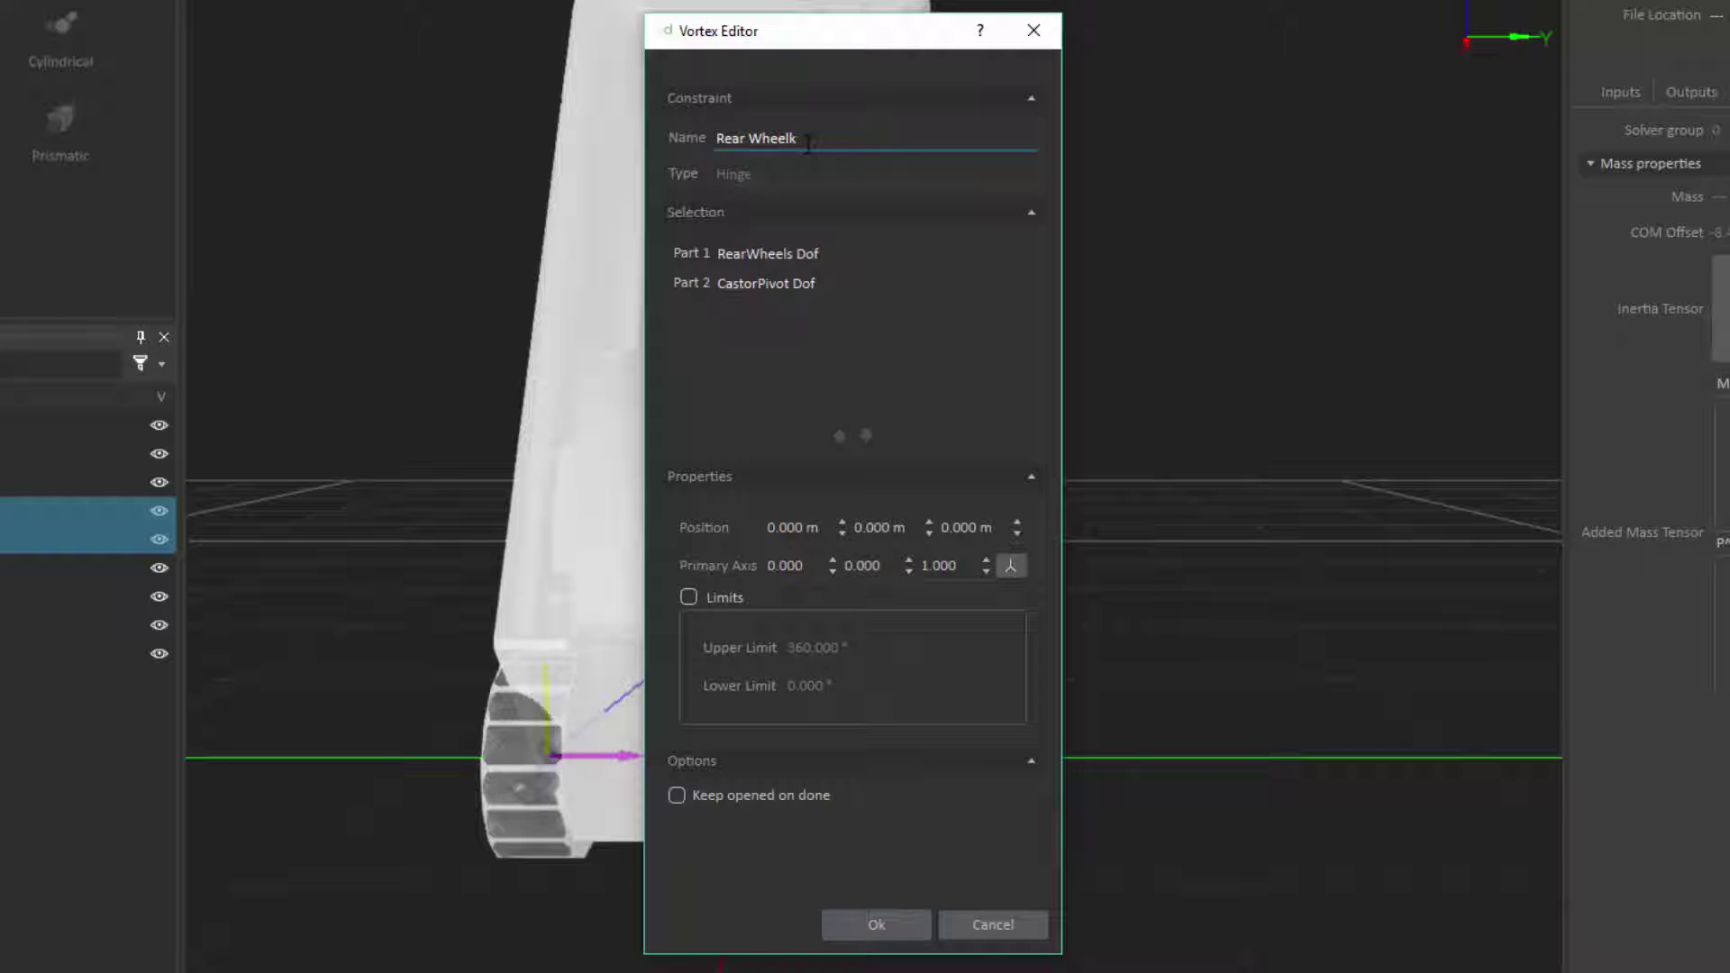
{"action": "key", "text": "BackSpace"}
{"action": "type", "text": "s"}
Set the Rear Wheels primary axis to +y (0, 1, 0), confirm, and orbit to an angled view
{"action": "left_click", "coordinate": [1010, 566]}
{"action": "left_click", "coordinate": [903, 688]}
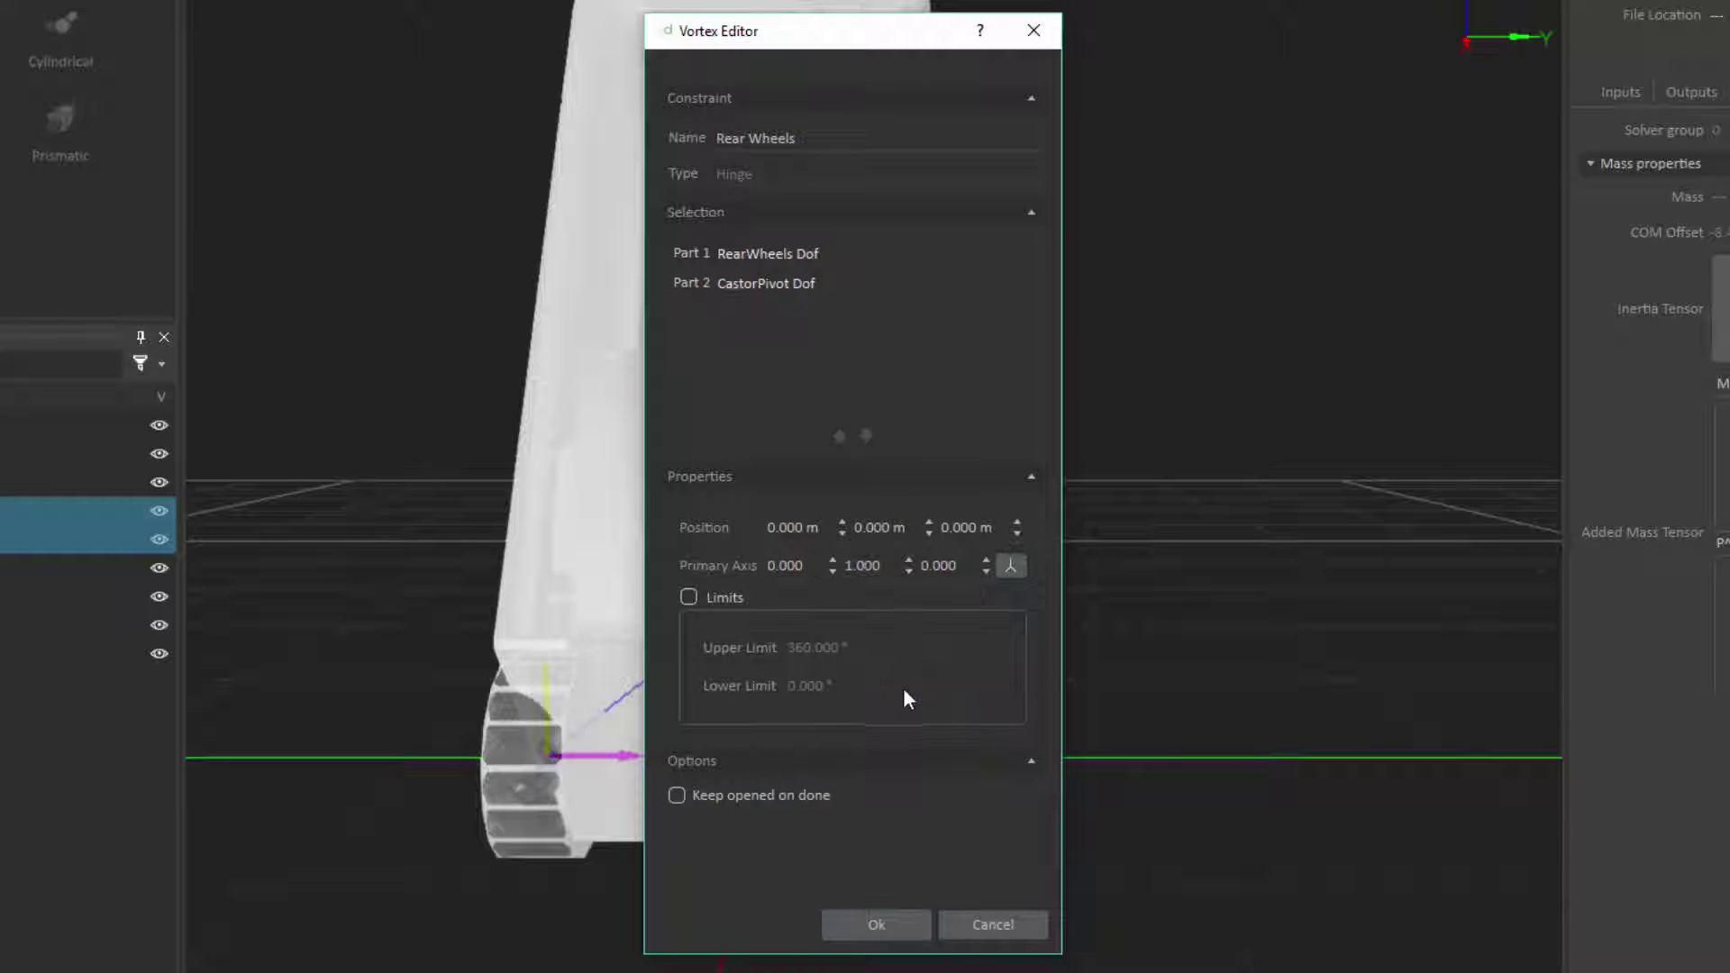
{"action": "left_click", "coordinate": [887, 928]}
{"action": "middle_click_drag", "start_coordinate": [1218, 845], "coordinate": [933, 883]}
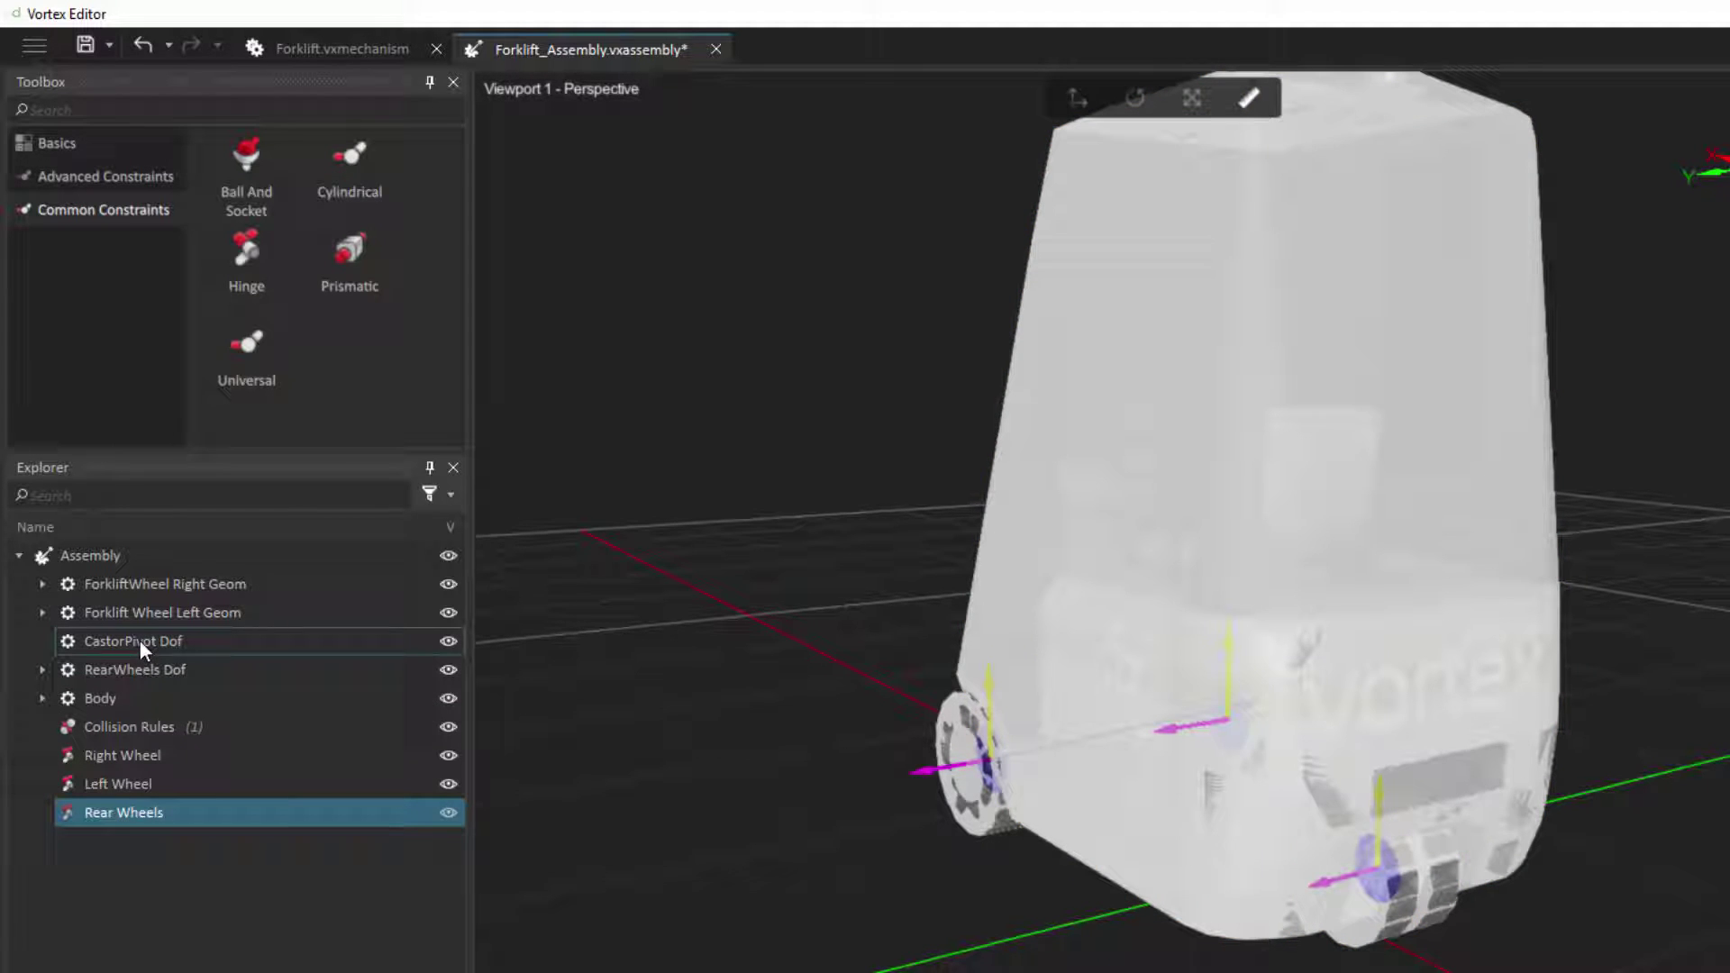
Add a hinge named 'Pivot' from CastorPivot Dof to Body, keeping primary axis 0, 0, 1
{"action": "left_click", "coordinate": [139, 640]}
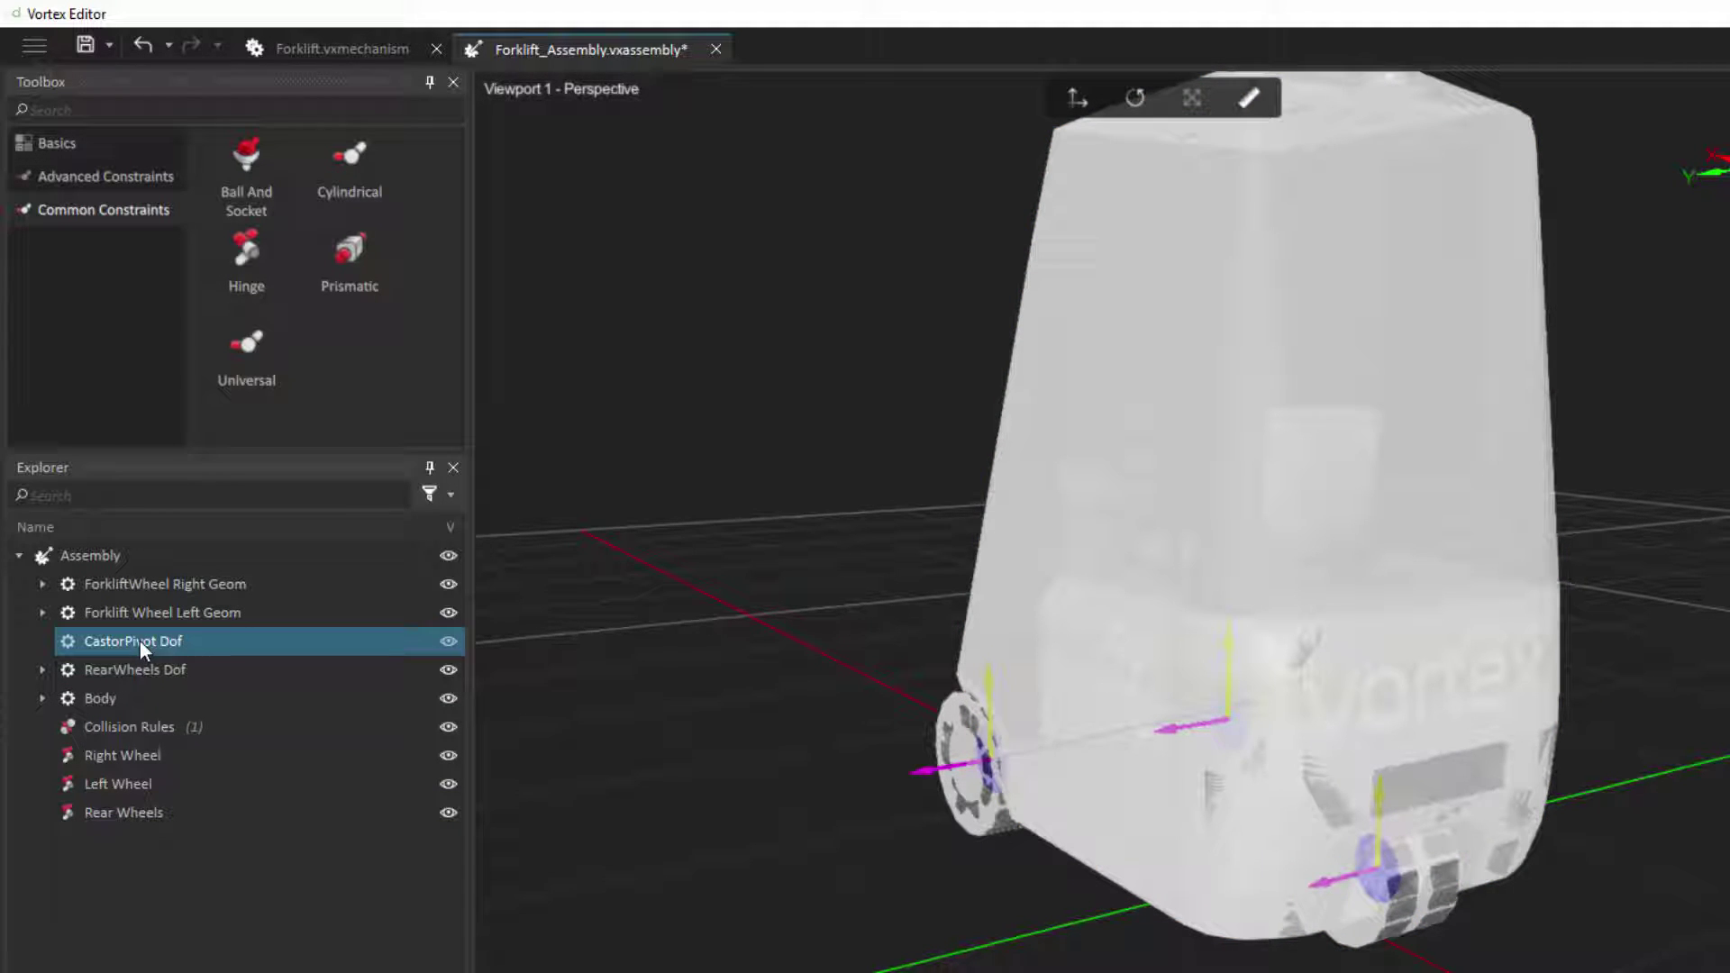
{"action": "left_click", "coordinate": [105, 696], "text": "ctrl"}
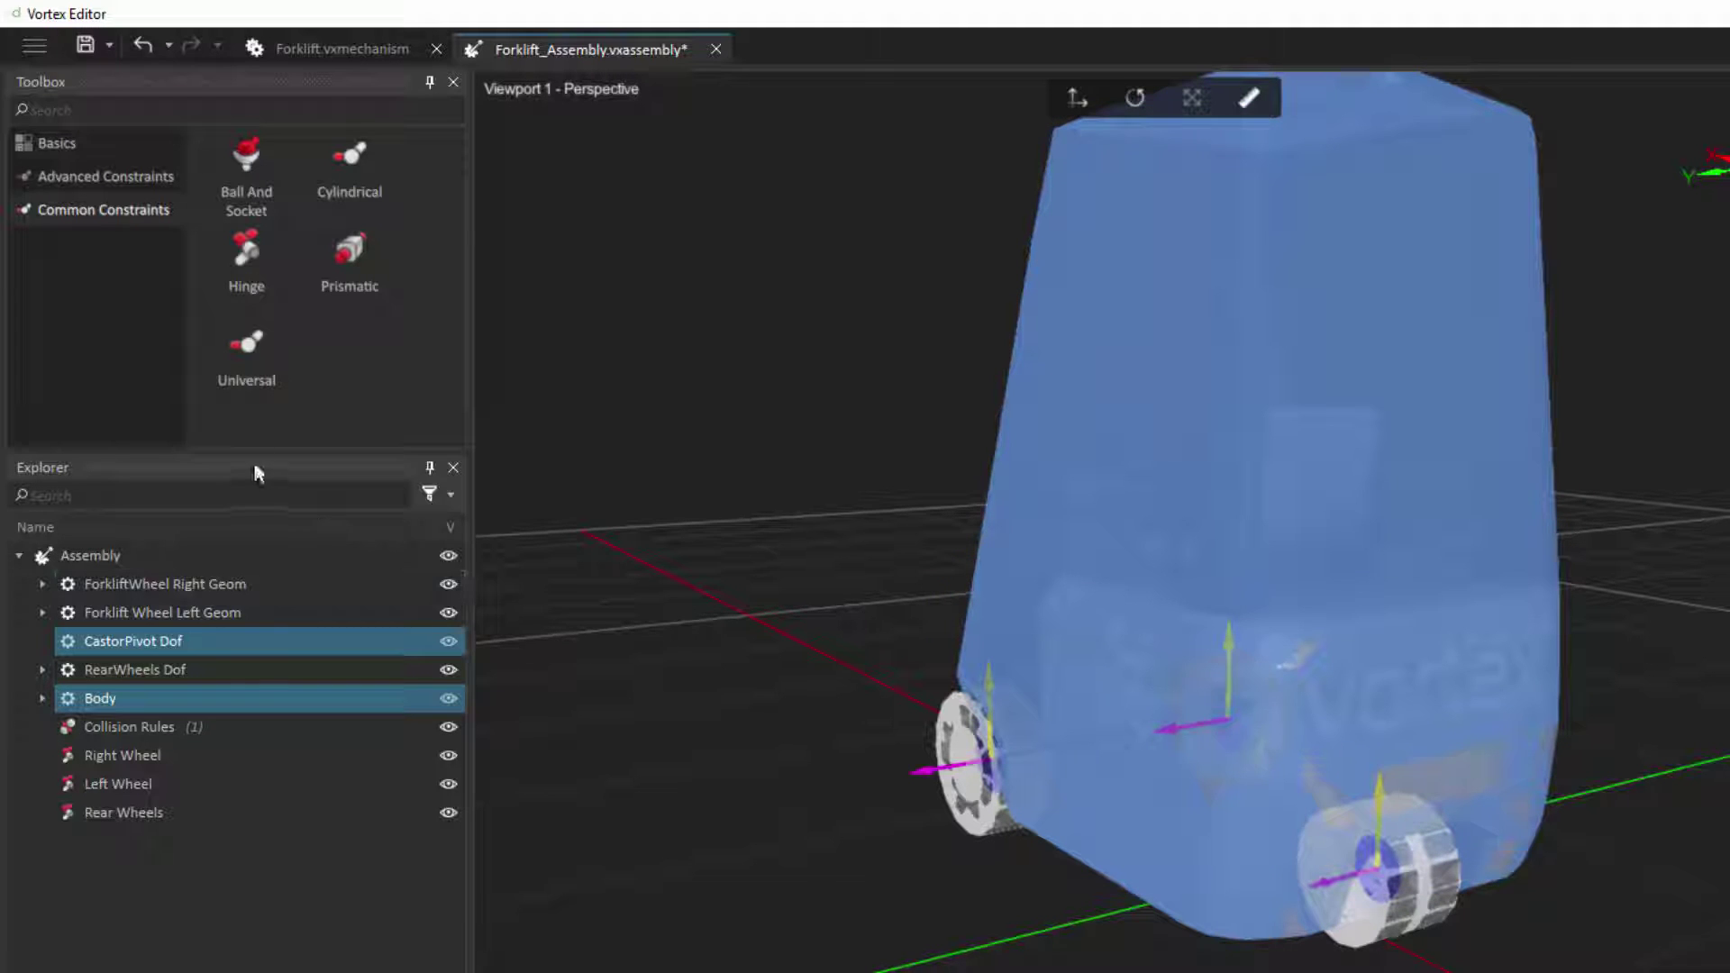
{"action": "left_click", "coordinate": [252, 270]}
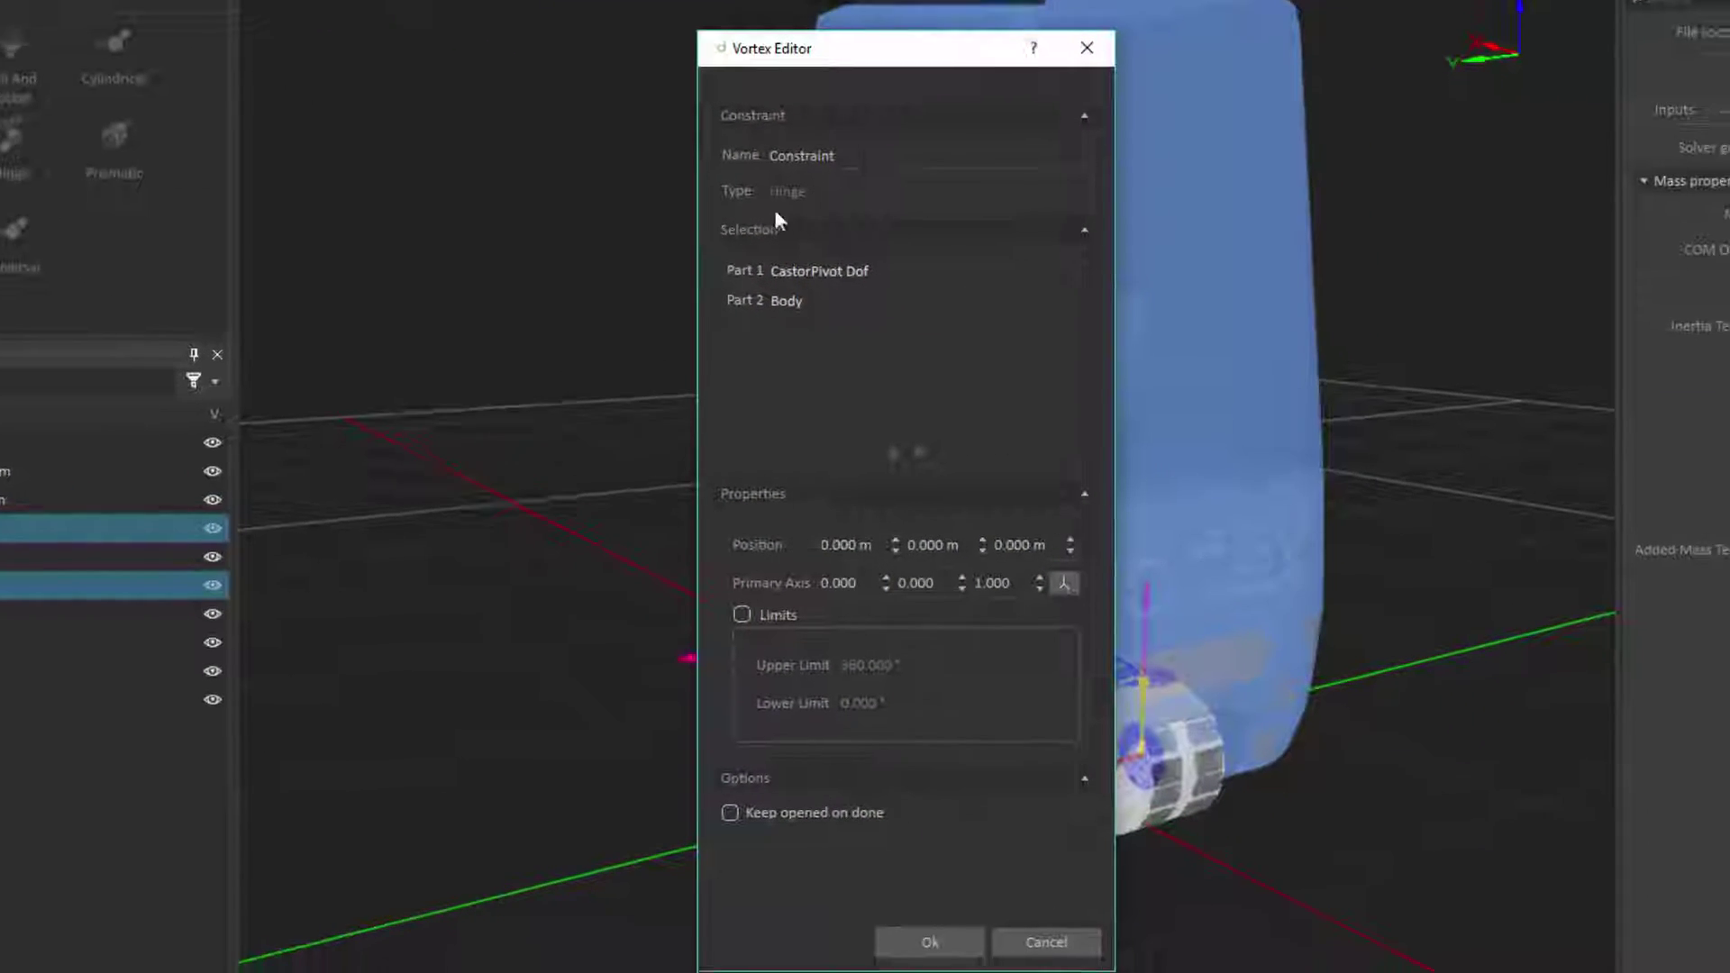
{"action": "double_click", "coordinate": [1038, 271]}
{"action": "type", "text": "Pivot"}
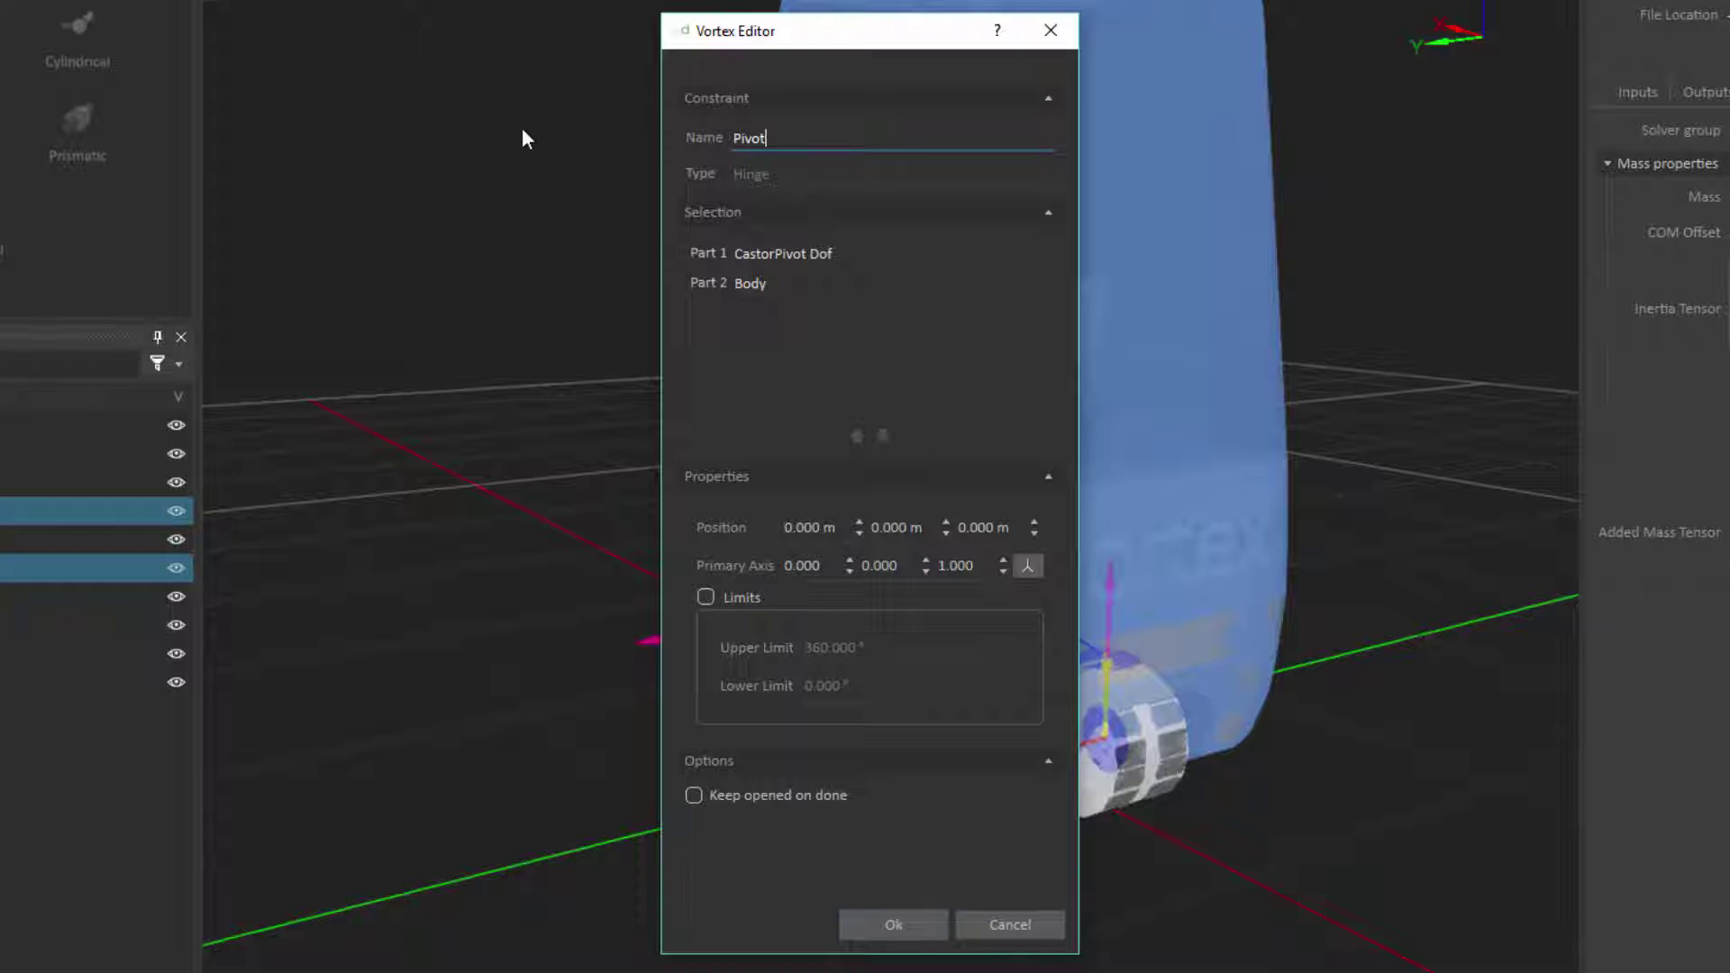
{"action": "left_click", "coordinate": [1028, 566]}
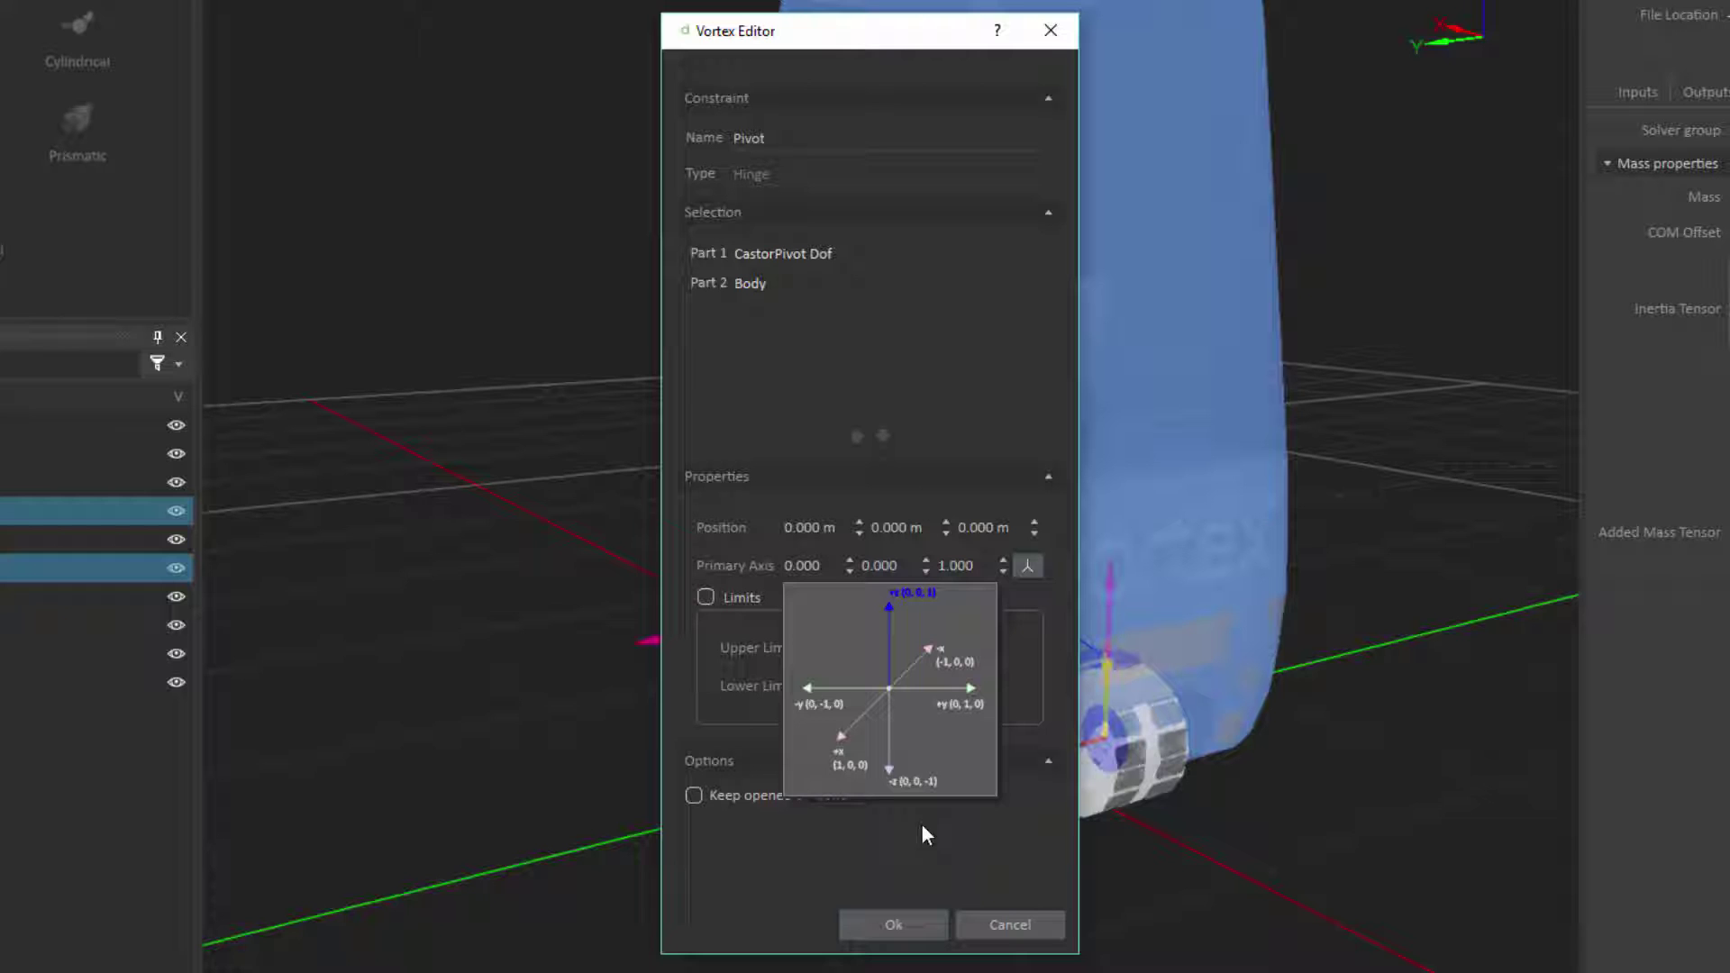
{"action": "left_click", "coordinate": [894, 925]}
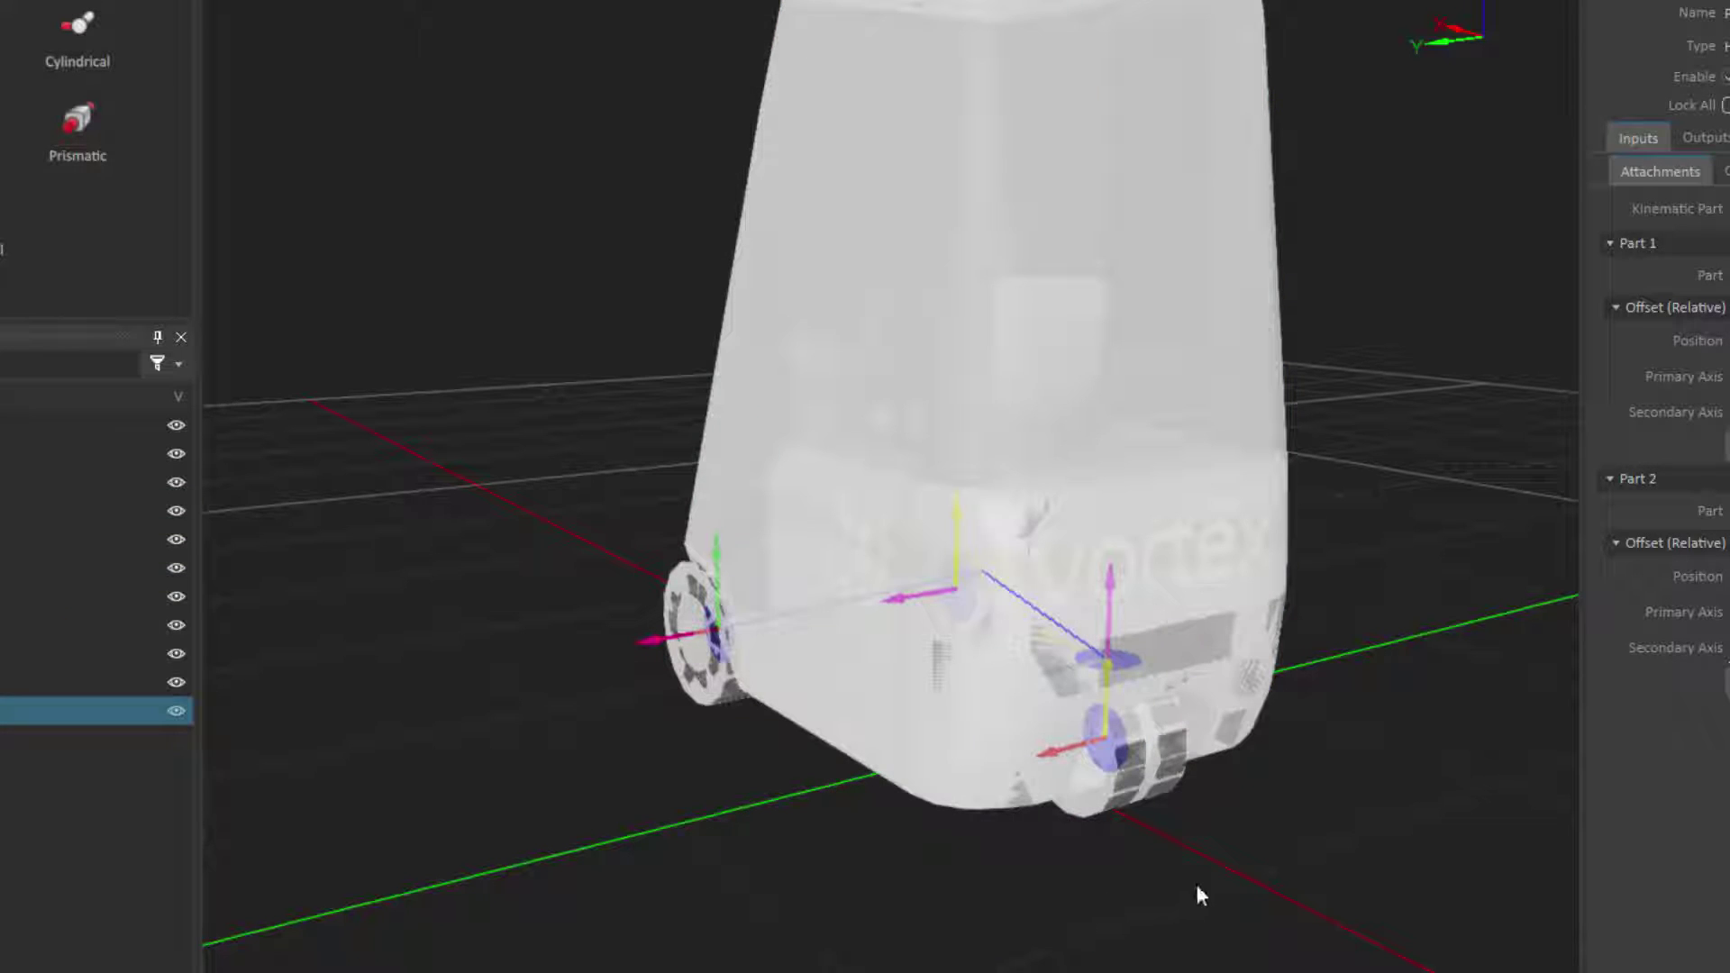